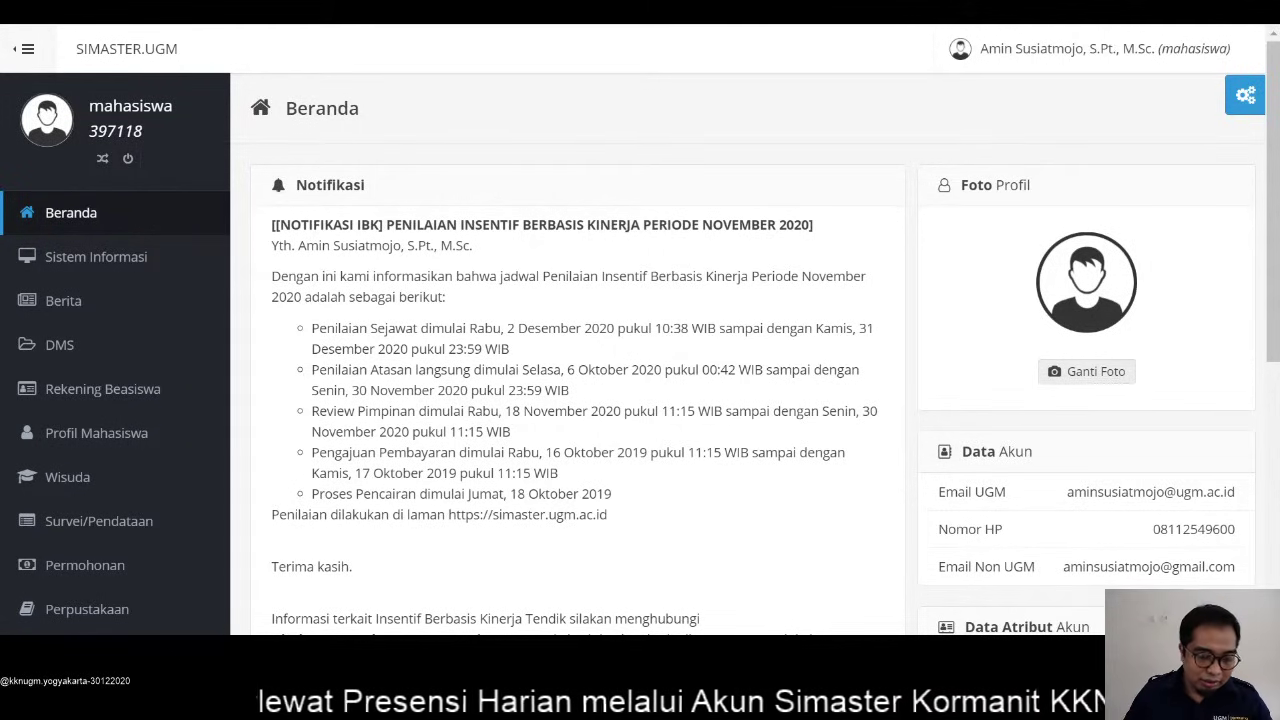
Open the Usulan Rencana Program stage from the KKN registration (Pendaftaran) timeline
{"action": "scroll", "coordinate": [115, 400], "scroll_direction": "down", "scroll_amount": 10}
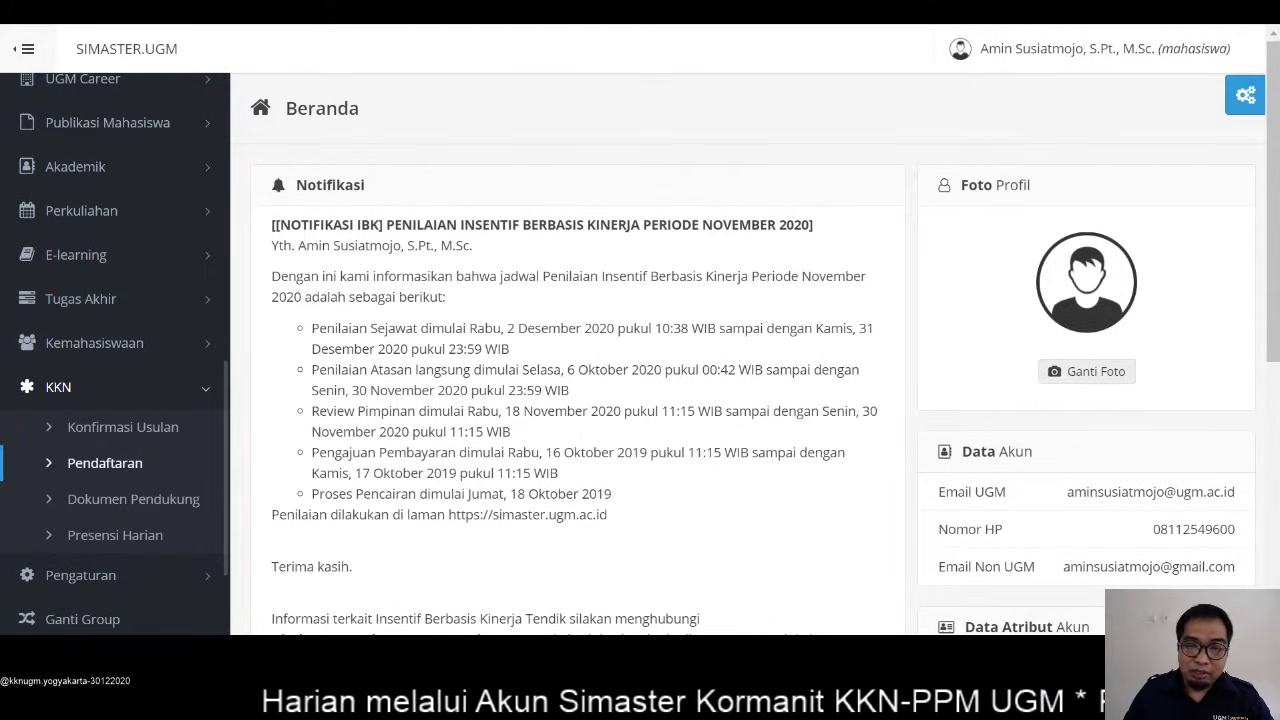
{"action": "left_click", "coordinate": [104, 465]}
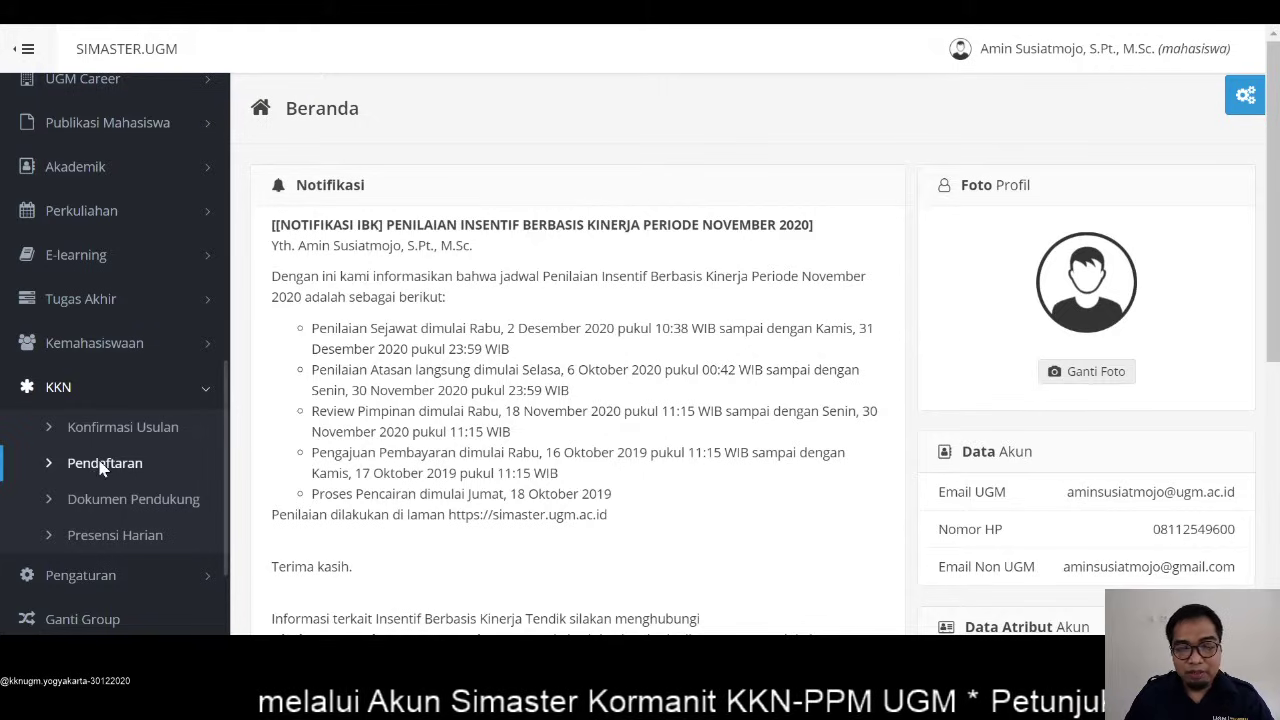
{"action": "scroll", "coordinate": [570, 378], "scroll_direction": "down", "scroll_amount": 20}
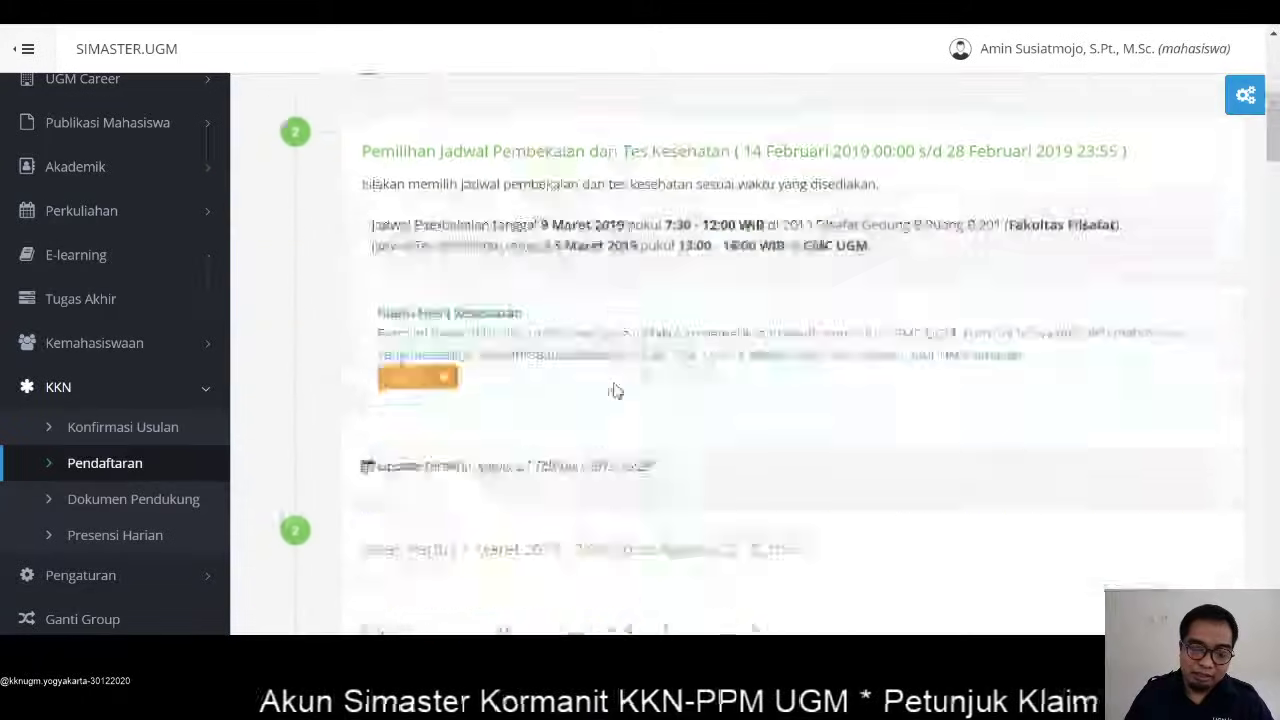
{"action": "scroll", "coordinate": [614, 390], "scroll_direction": "down", "scroll_amount": 10}
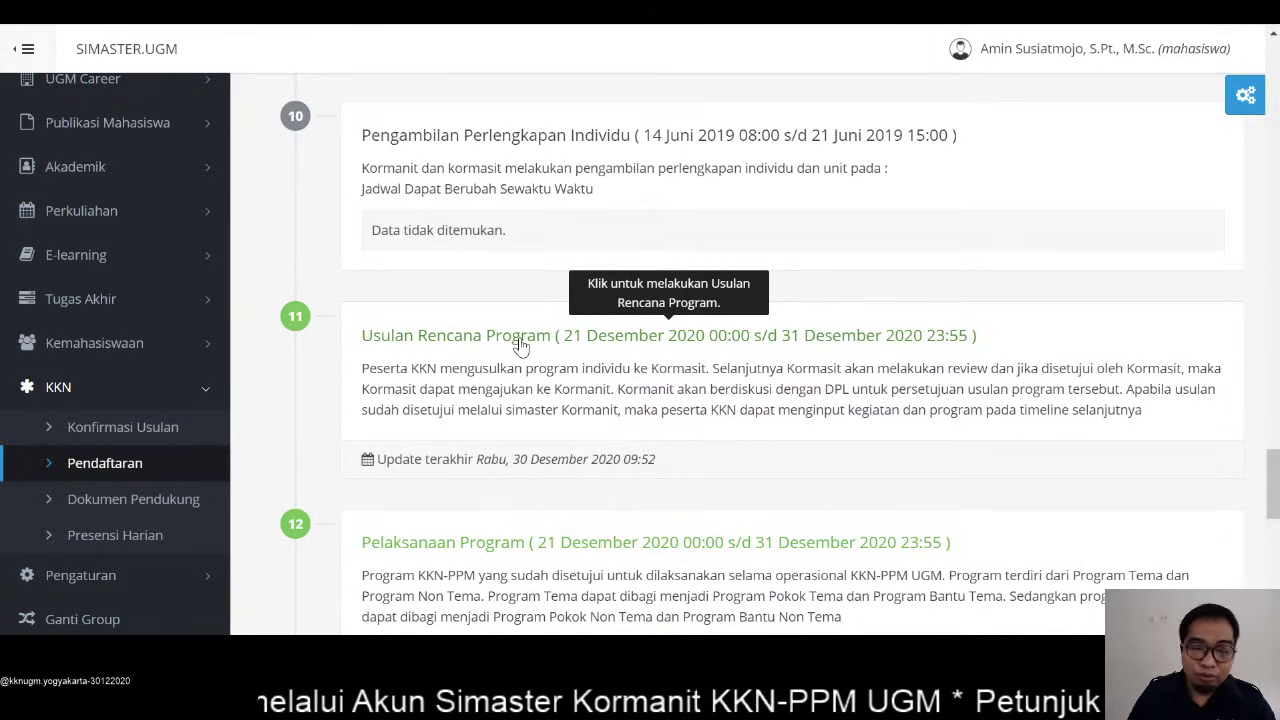
{"action": "left_click", "coordinate": [520, 340]}
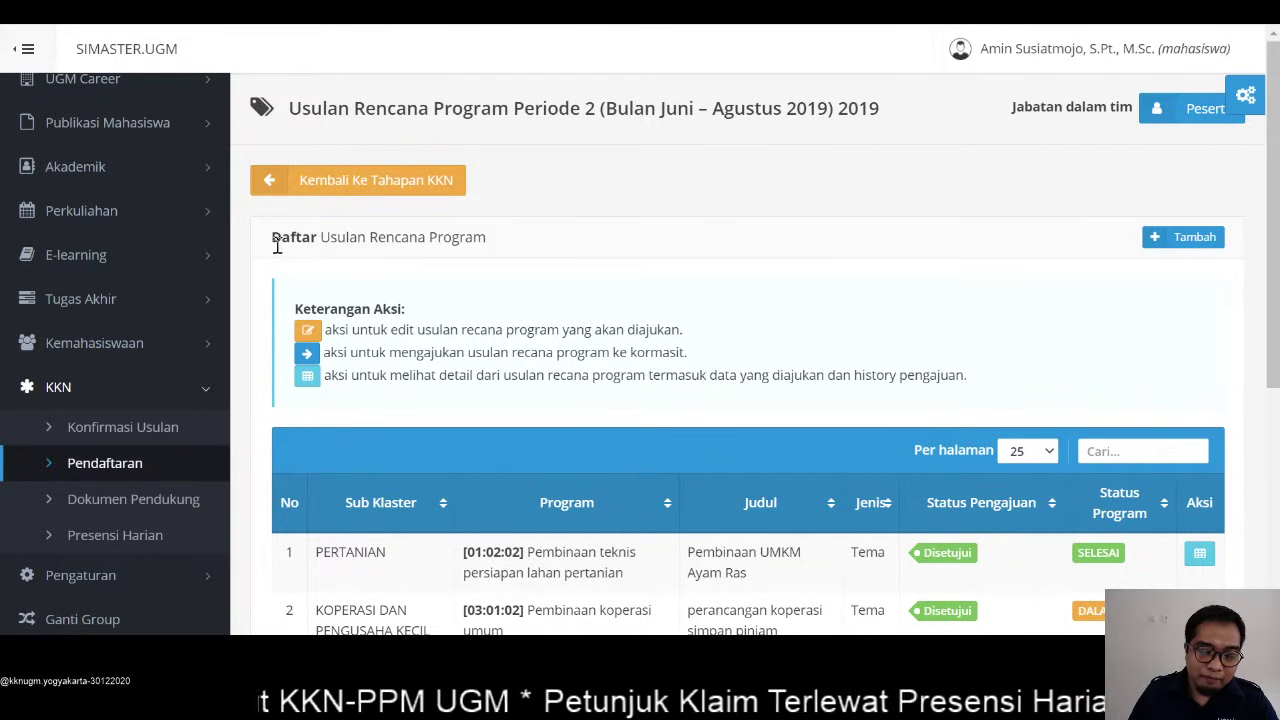
Examine the program proposal list and its action legend for editing, submitting to the kormasit and viewing proposal details
{"action": "left_click_drag", "start_coordinate": [273, 246], "coordinate": [517, 243]}
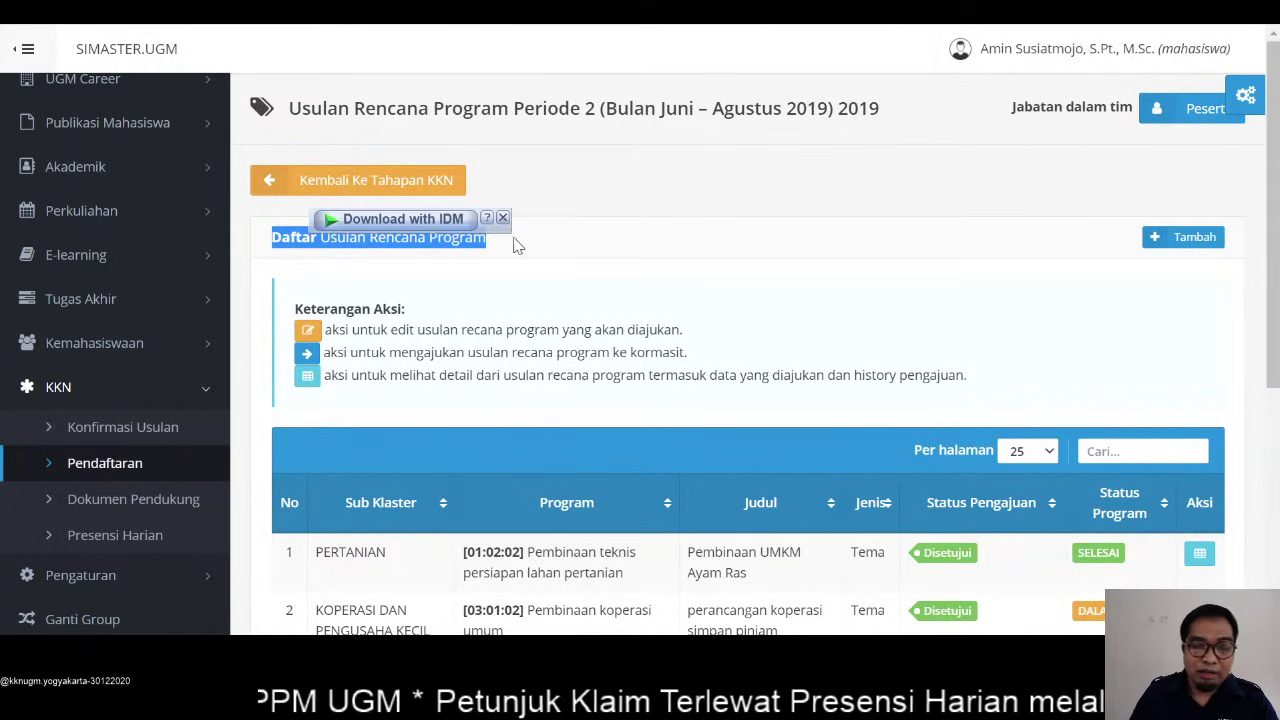
{"action": "scroll", "coordinate": [549, 248], "scroll_direction": "down", "scroll_amount": 1}
{"action": "scroll", "coordinate": [548, 247], "scroll_direction": "down", "scroll_amount": 1}
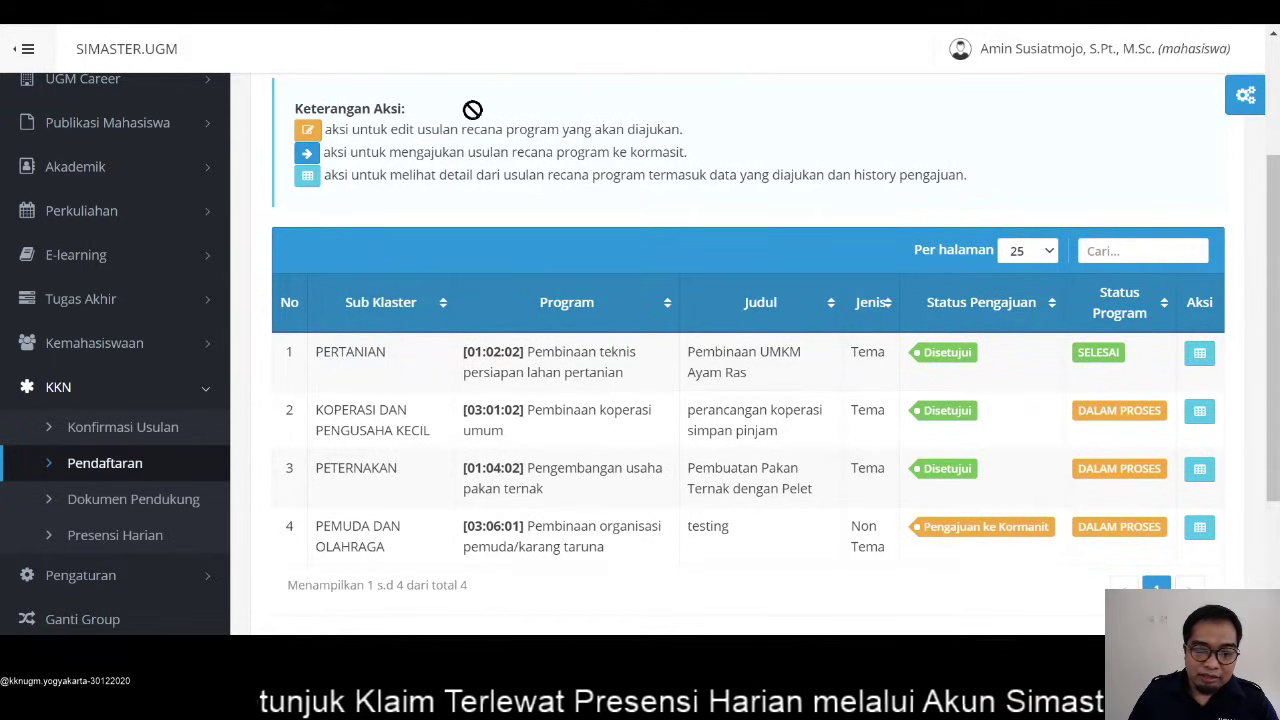
{"action": "left_click_drag", "start_coordinate": [296, 104], "coordinate": [980, 202]}
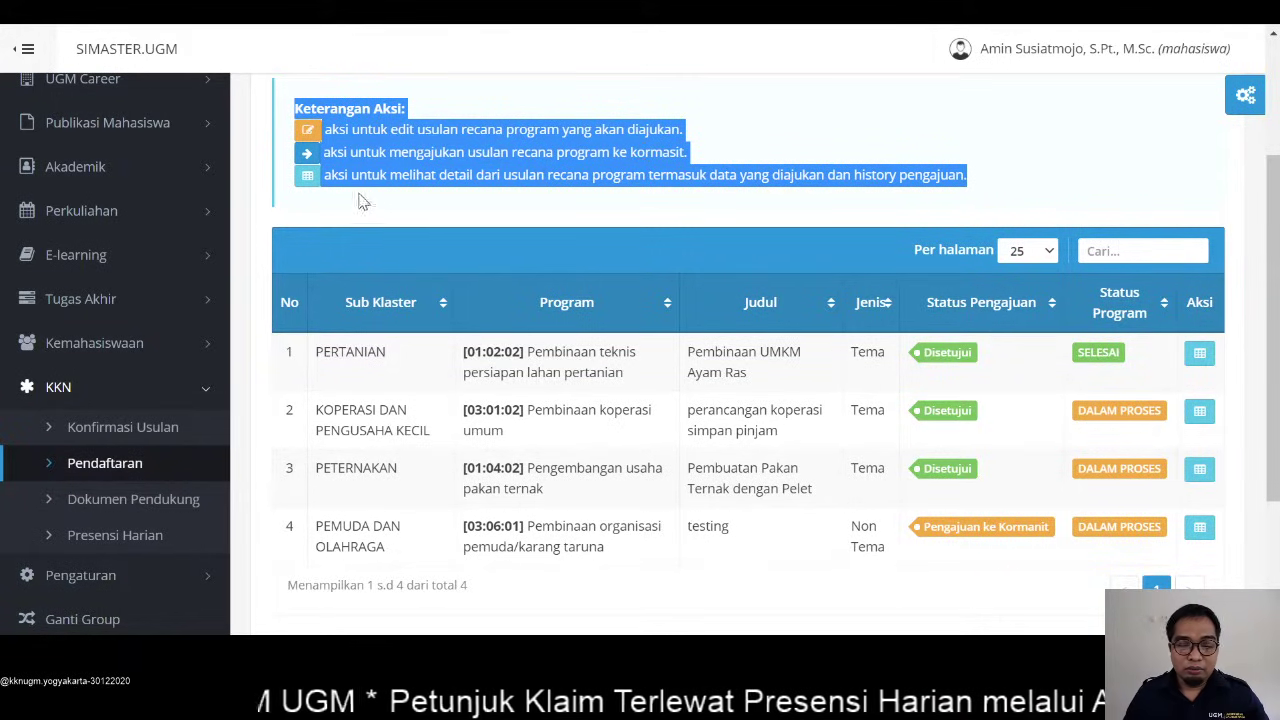
{"action": "left_click", "coordinate": [320, 175]}
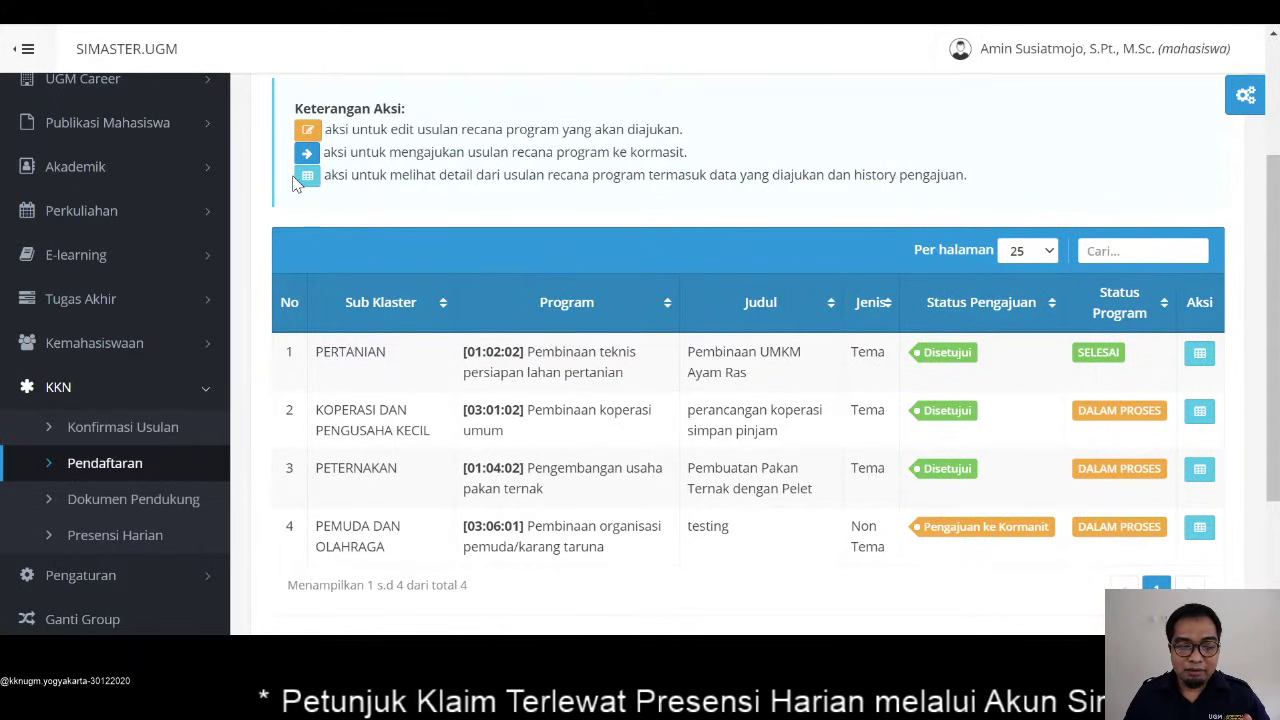
{"action": "left_click_drag", "start_coordinate": [282, 183], "coordinate": [985, 202]}
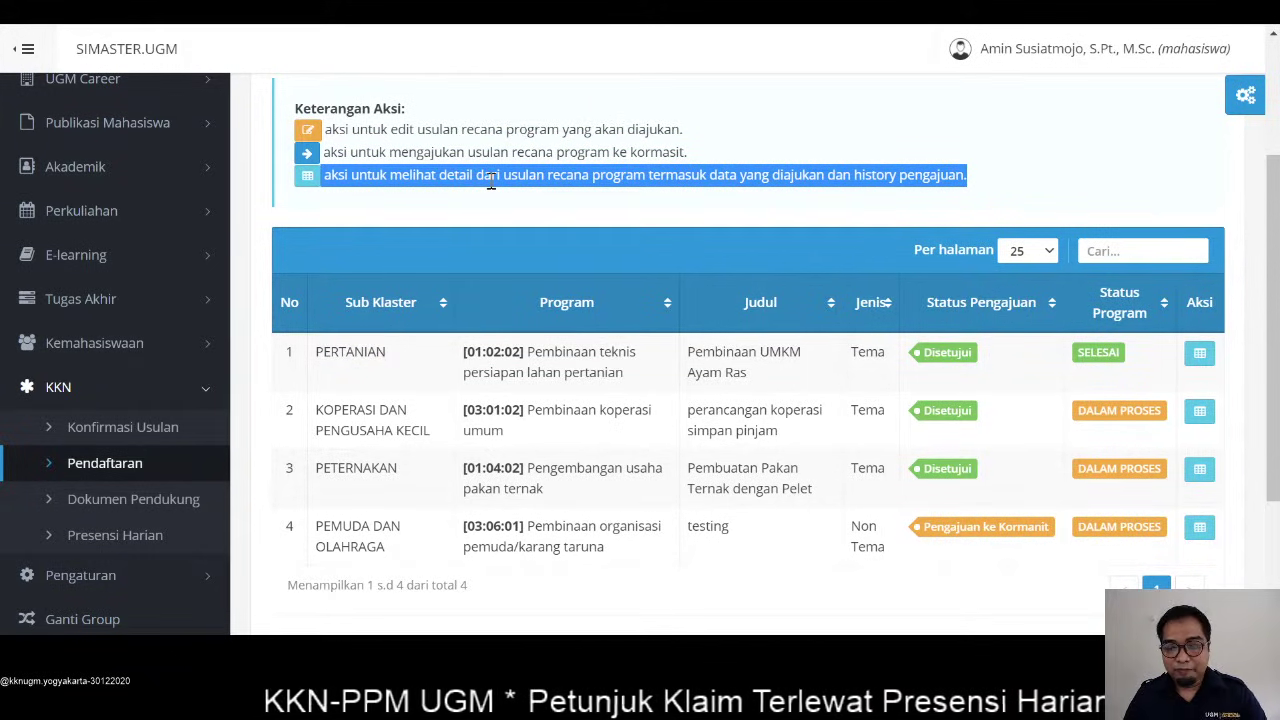
Add a new program plan proposal and set its Sub Klaster to PETERNAKAN
{"action": "scroll", "coordinate": [1008, 270], "scroll_direction": "up", "scroll_amount": 2}
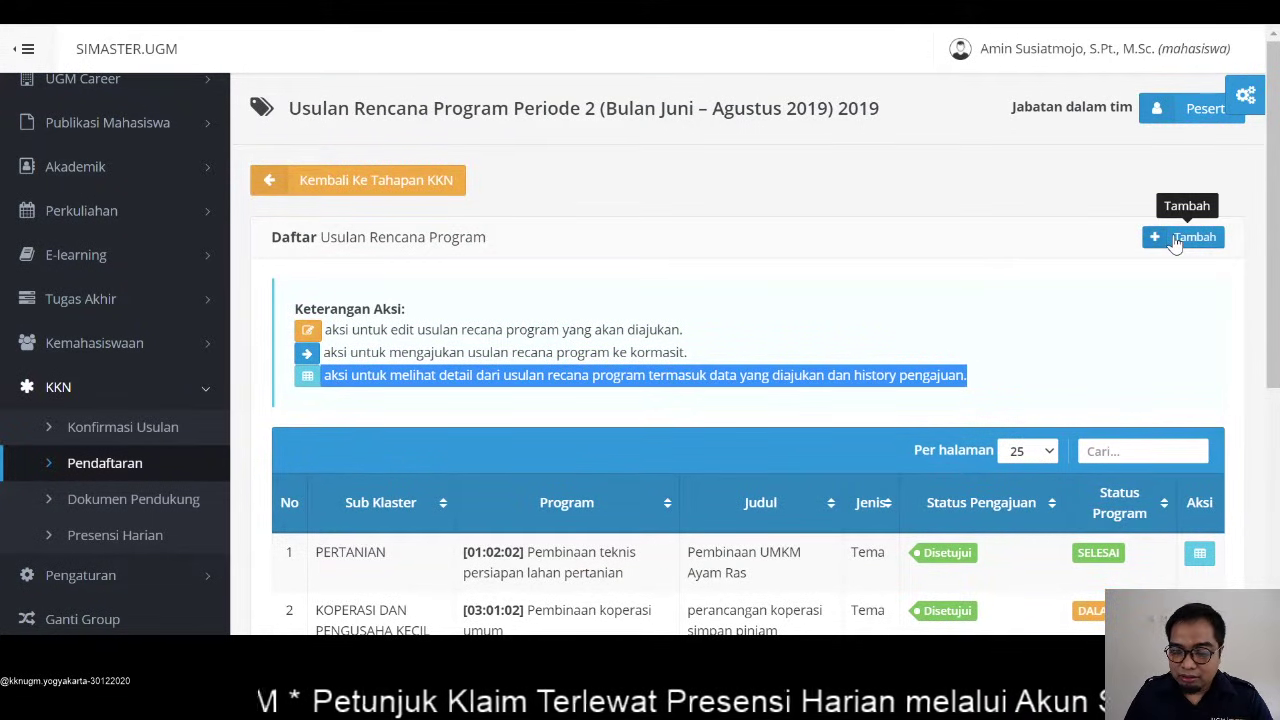
{"action": "scroll", "coordinate": [1175, 245], "scroll_direction": "down", "scroll_amount": 1}
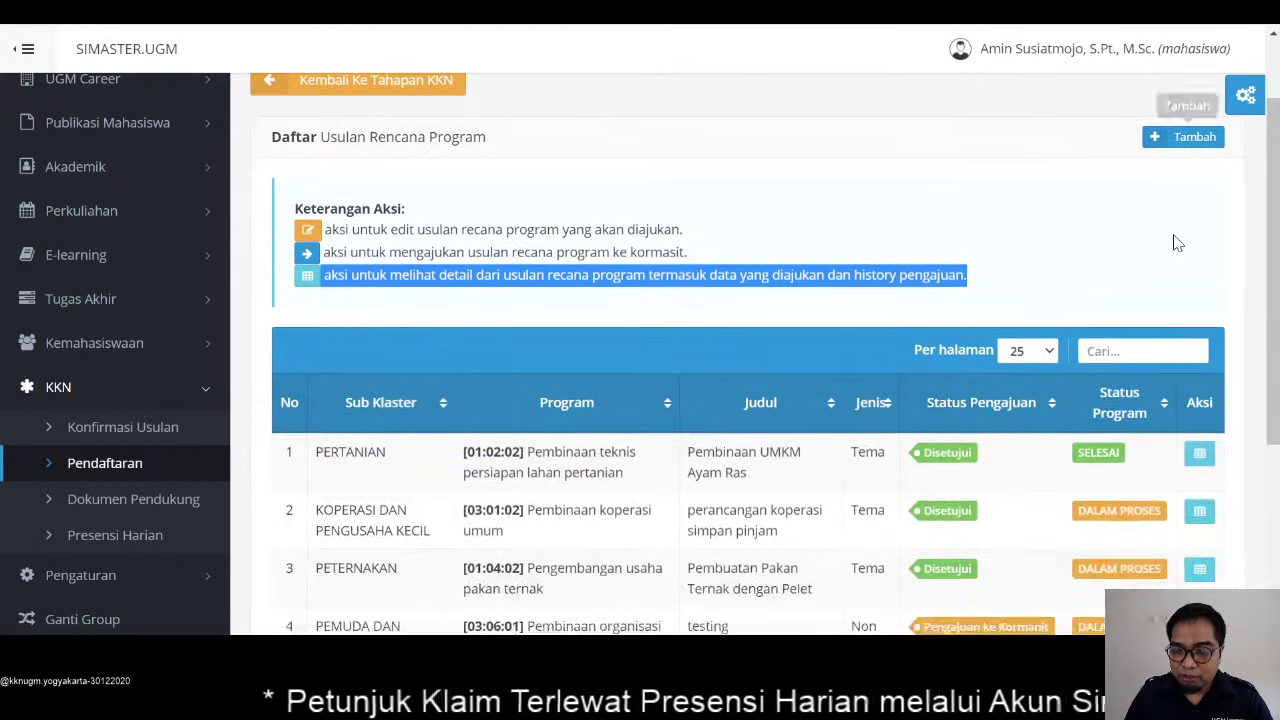
{"action": "left_click", "coordinate": [1189, 136]}
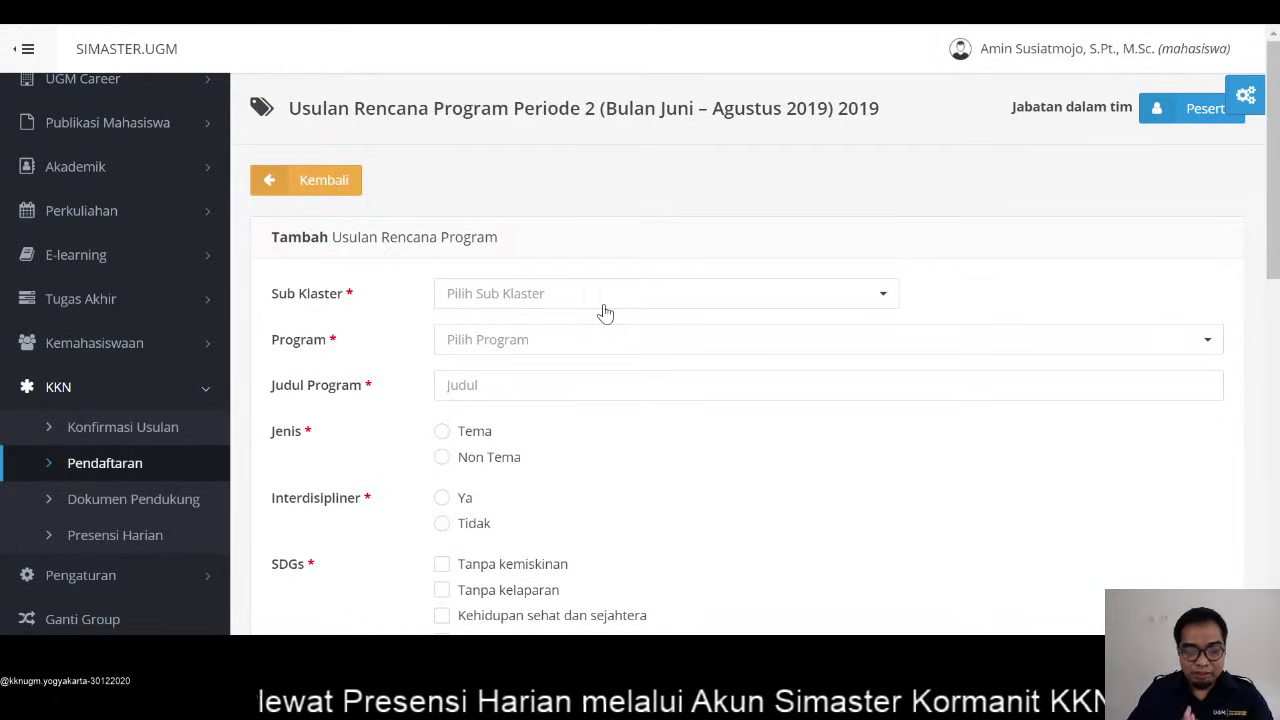
{"action": "scroll", "coordinate": [605, 313], "scroll_direction": "down", "scroll_amount": 1}
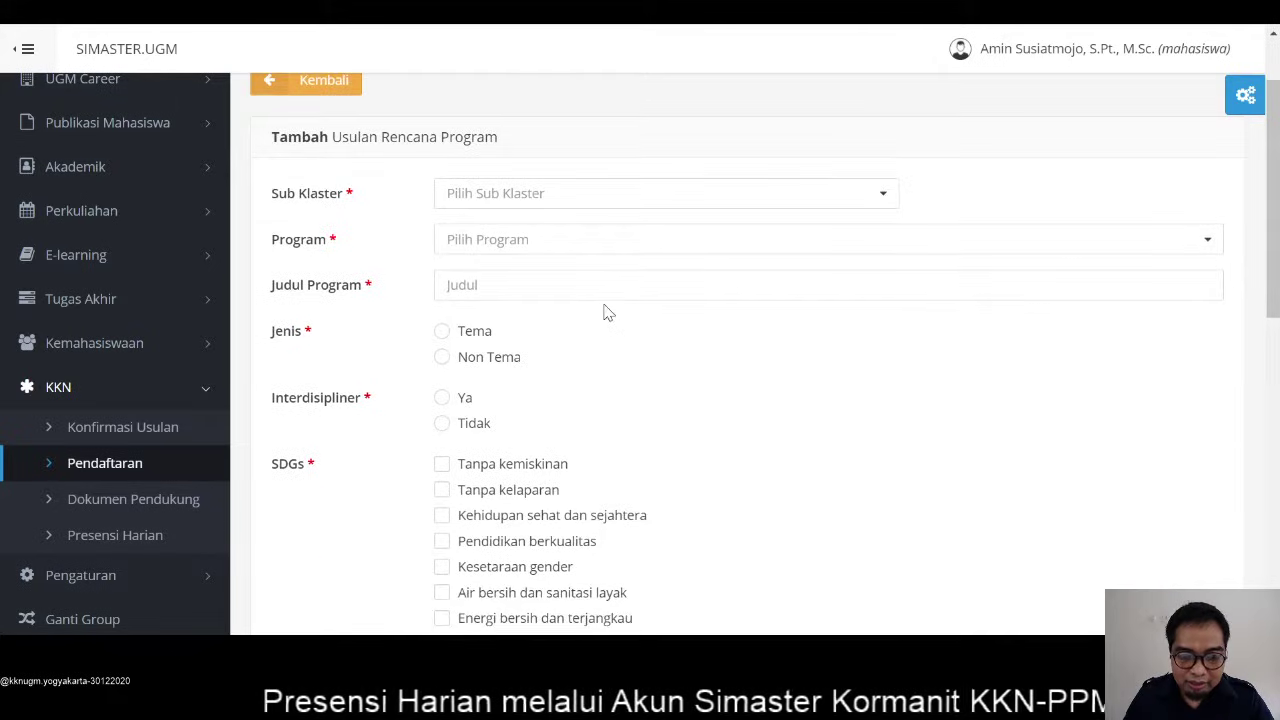
{"action": "left_click", "coordinate": [630, 205]}
{"action": "left_click", "coordinate": [628, 374]}
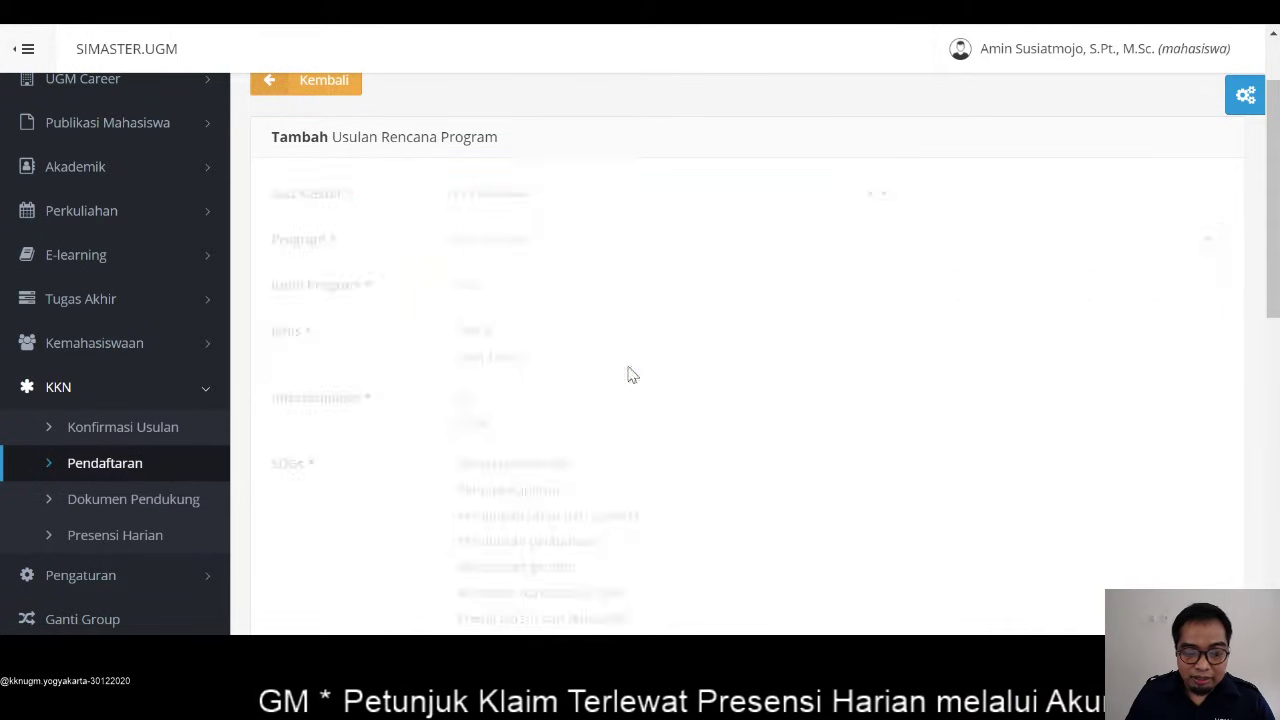
Set the proposal's program to [01:04:14] Pembinan teknis pengolahan/penanganan pasca panen hasil peternakan
{"action": "left_click", "coordinate": [575, 245]}
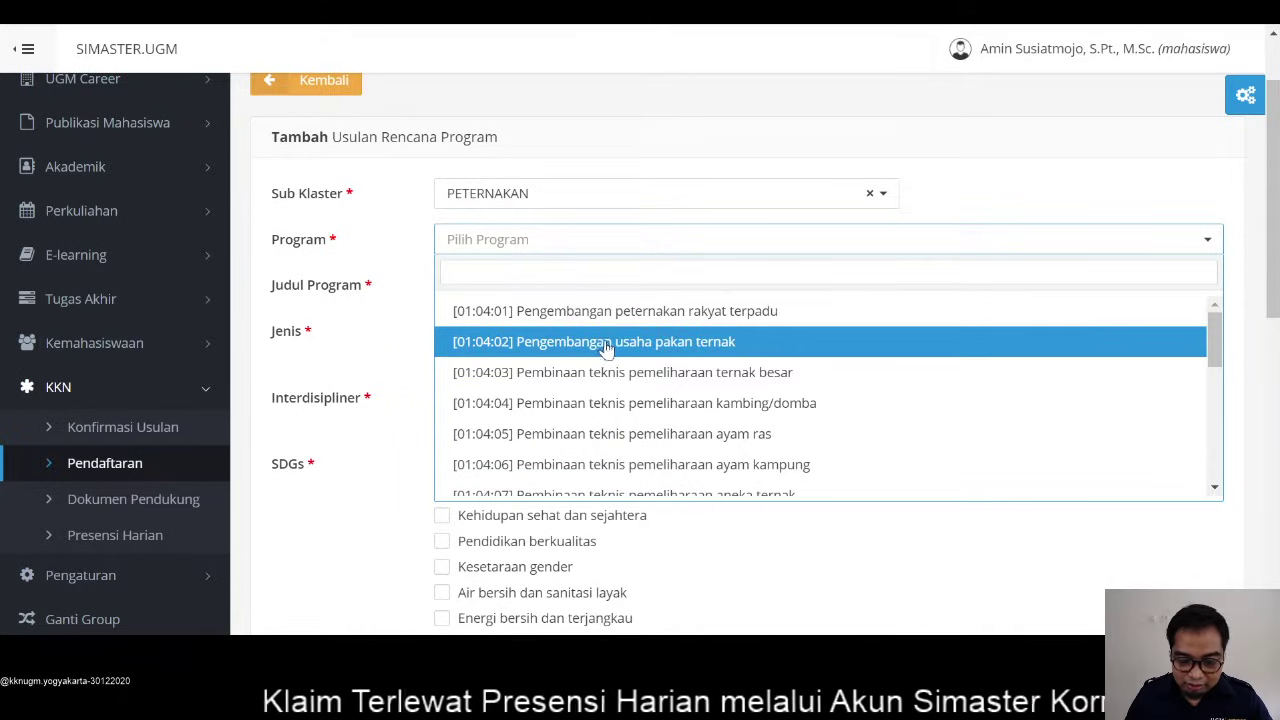
{"action": "scroll", "coordinate": [600, 350], "scroll_direction": "down", "scroll_amount": 2}
{"action": "scroll", "coordinate": [632, 394], "scroll_direction": "down", "scroll_amount": 3}
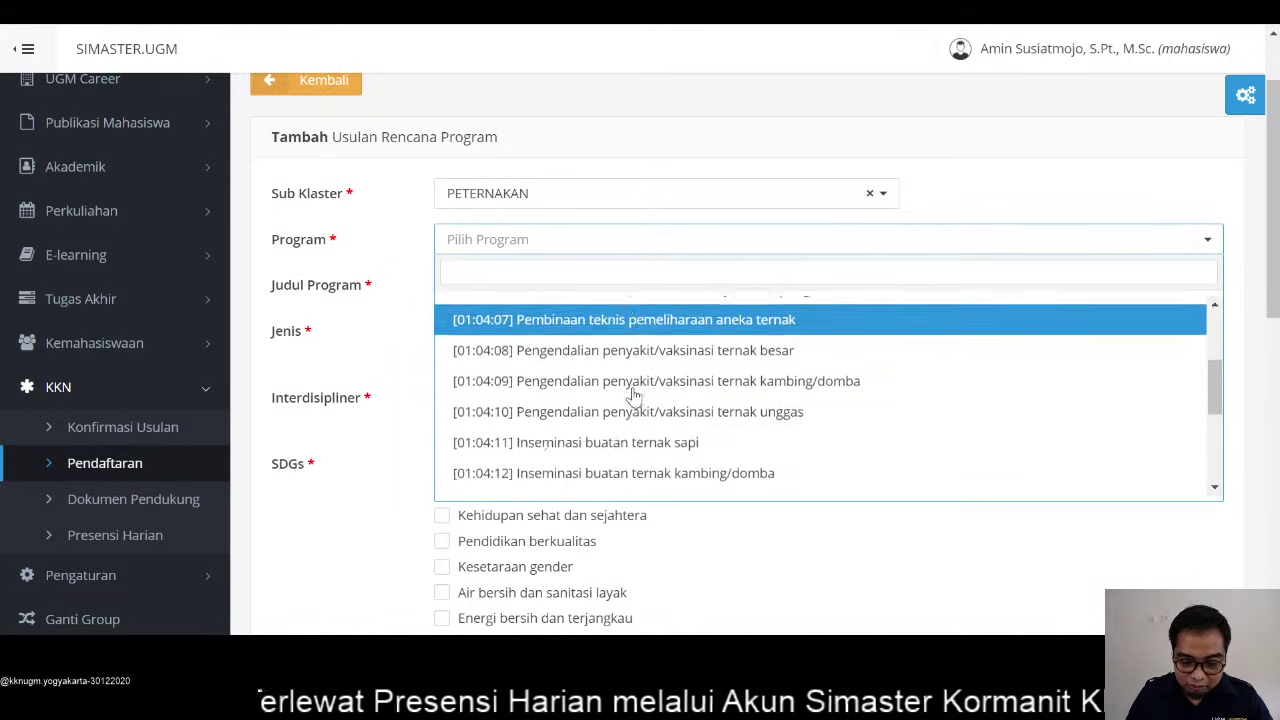
{"action": "scroll", "coordinate": [633, 397], "scroll_direction": "up", "scroll_amount": 3}
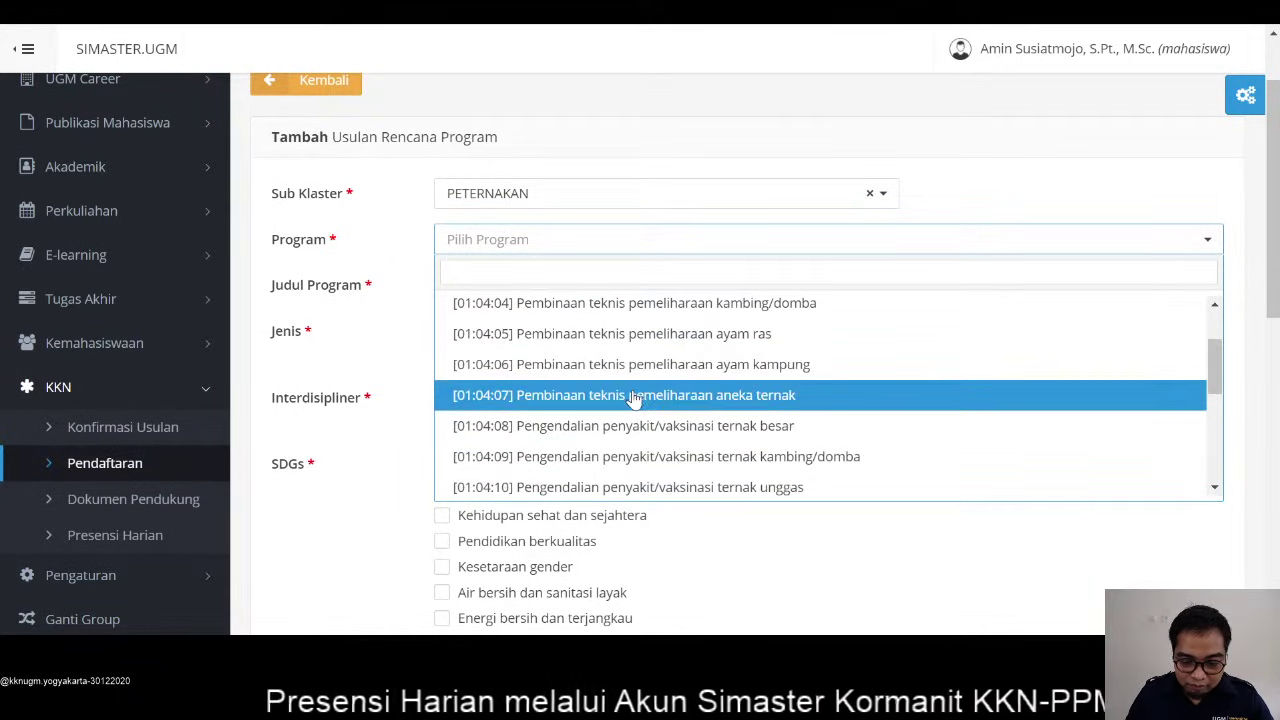
{"action": "scroll", "coordinate": [640, 428], "scroll_direction": "down", "scroll_amount": 3}
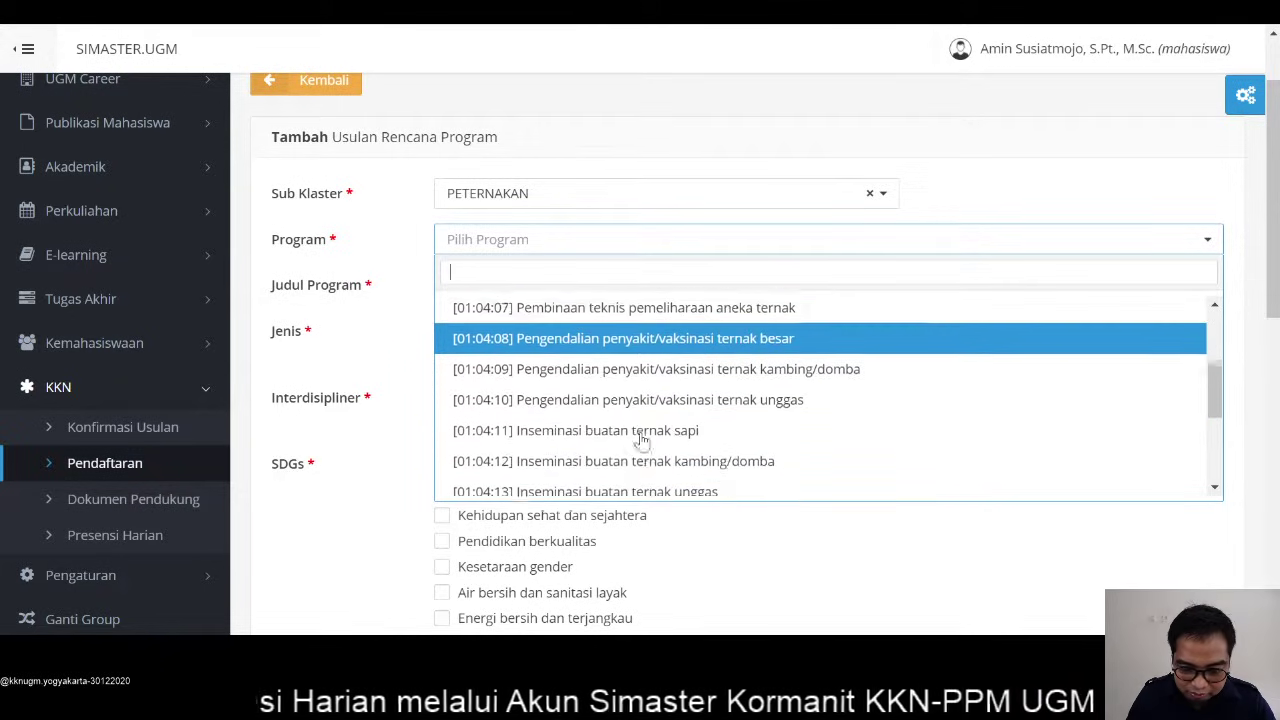
{"action": "scroll", "coordinate": [641, 440], "scroll_direction": "down", "scroll_amount": 5}
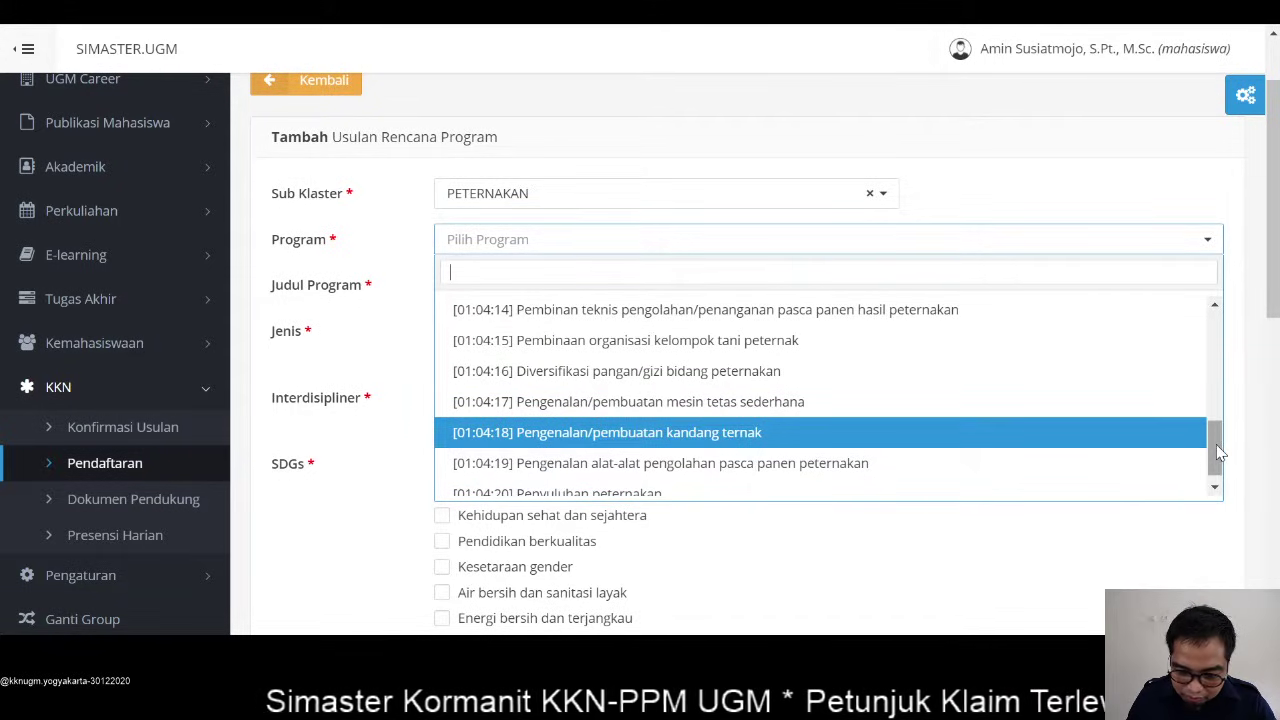
{"action": "scroll", "coordinate": [1216, 444], "scroll_direction": "down", "scroll_amount": 1}
{"action": "scroll", "coordinate": [1218, 456], "scroll_direction": "up", "scroll_amount": 2}
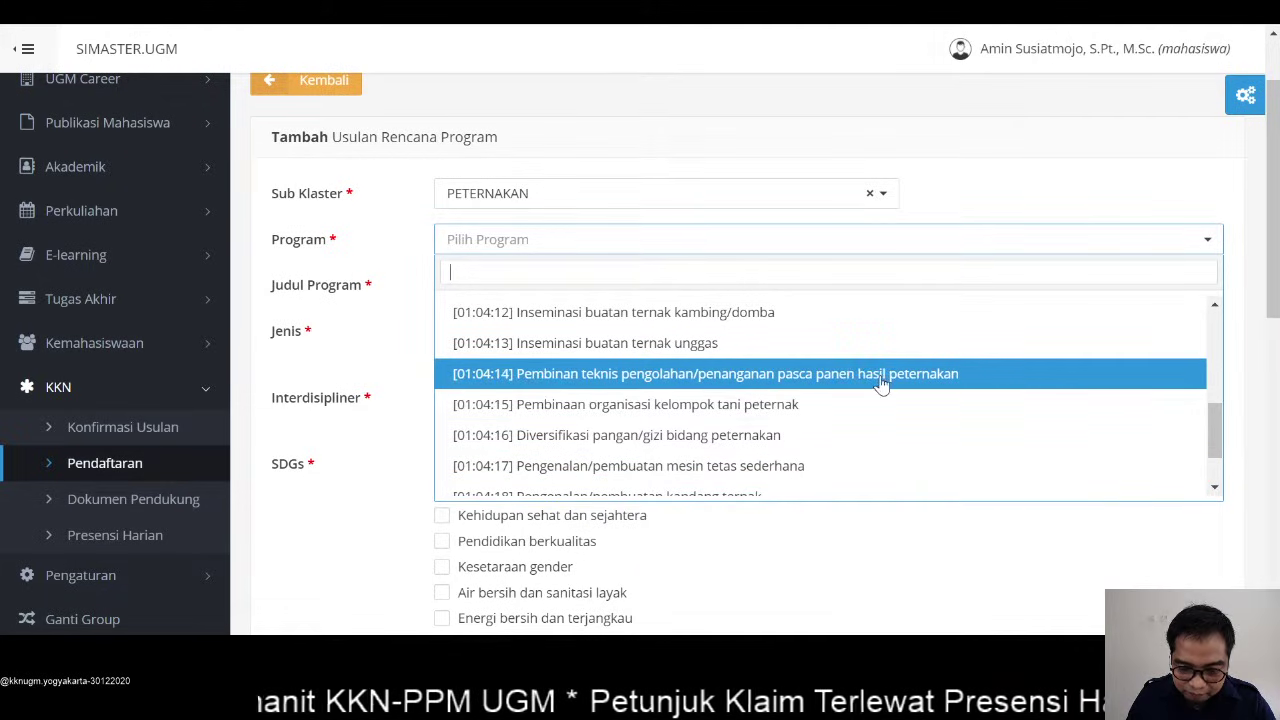
{"action": "left_click", "coordinate": [789, 379]}
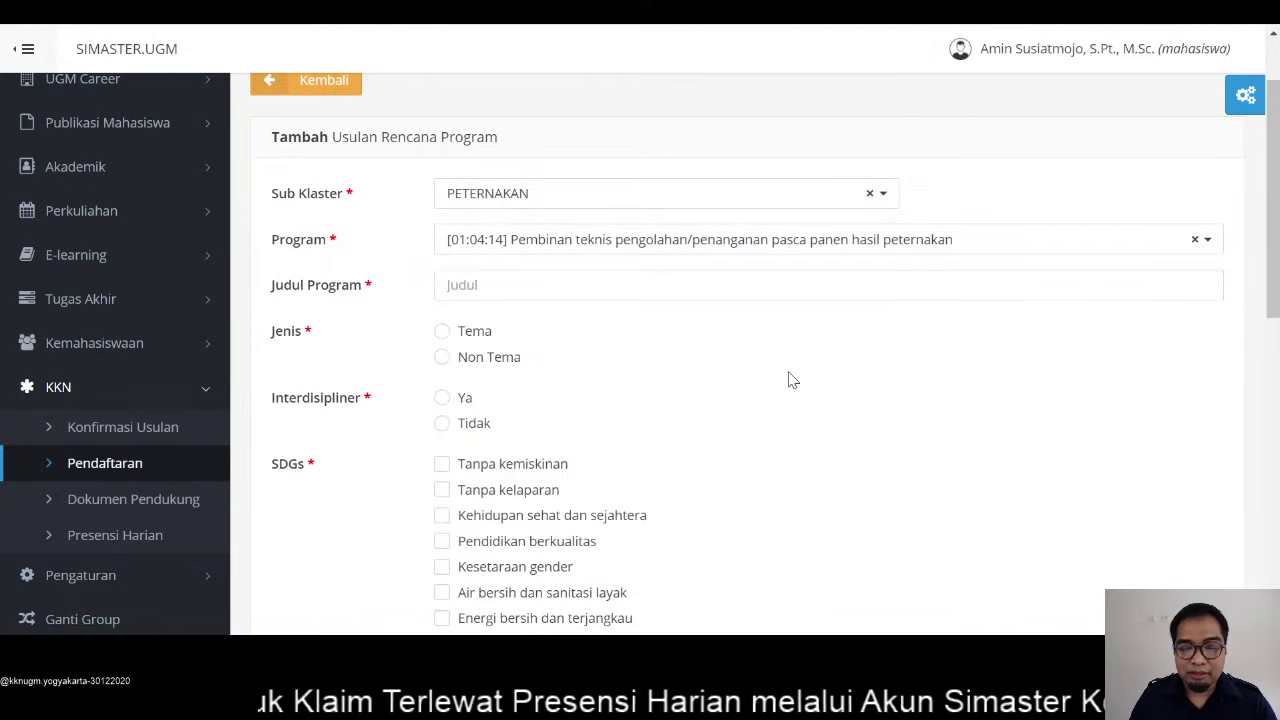
Title the program "Pembuatan Dodol Susu Kambing Ettawa Sebagai Program UMKM/Kelompok Ternak Kambing Jaya Abadi" and set its Jenis to Tema
{"action": "left_click", "coordinate": [657, 283]}
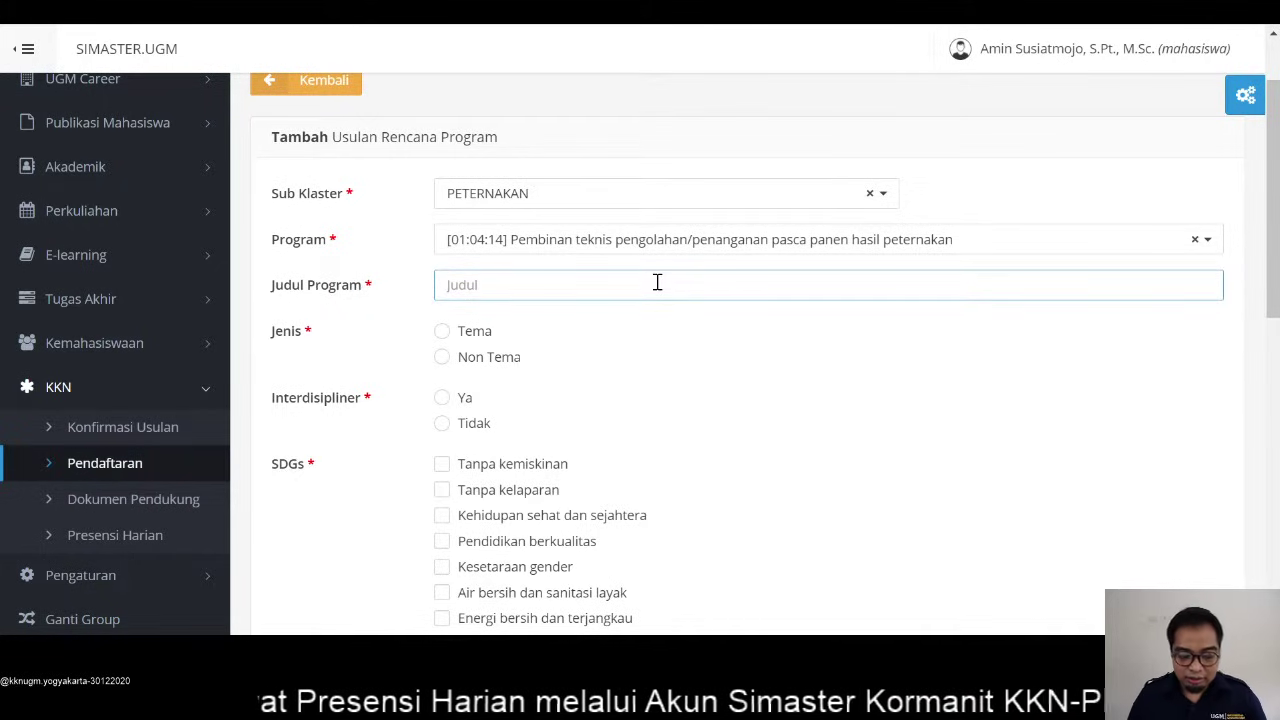
{"action": "type", "text": "Pembuatan"}
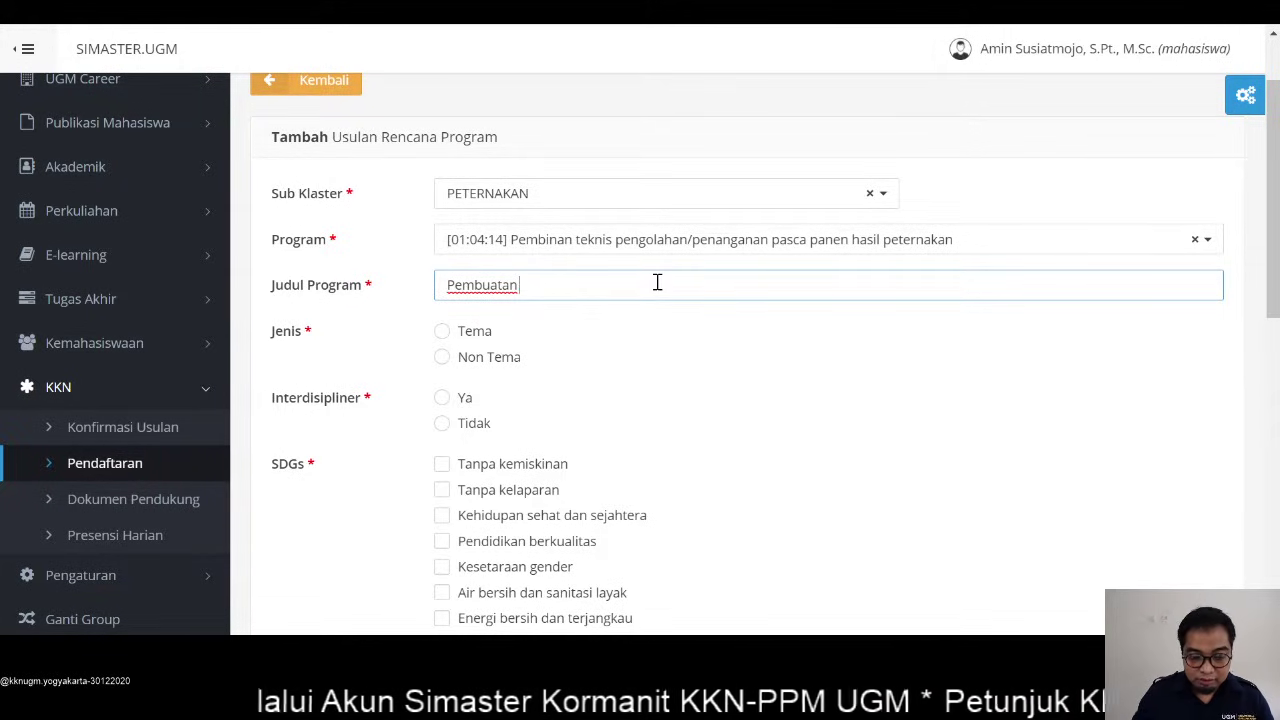
{"action": "type", "text": "Dodol Susu"}
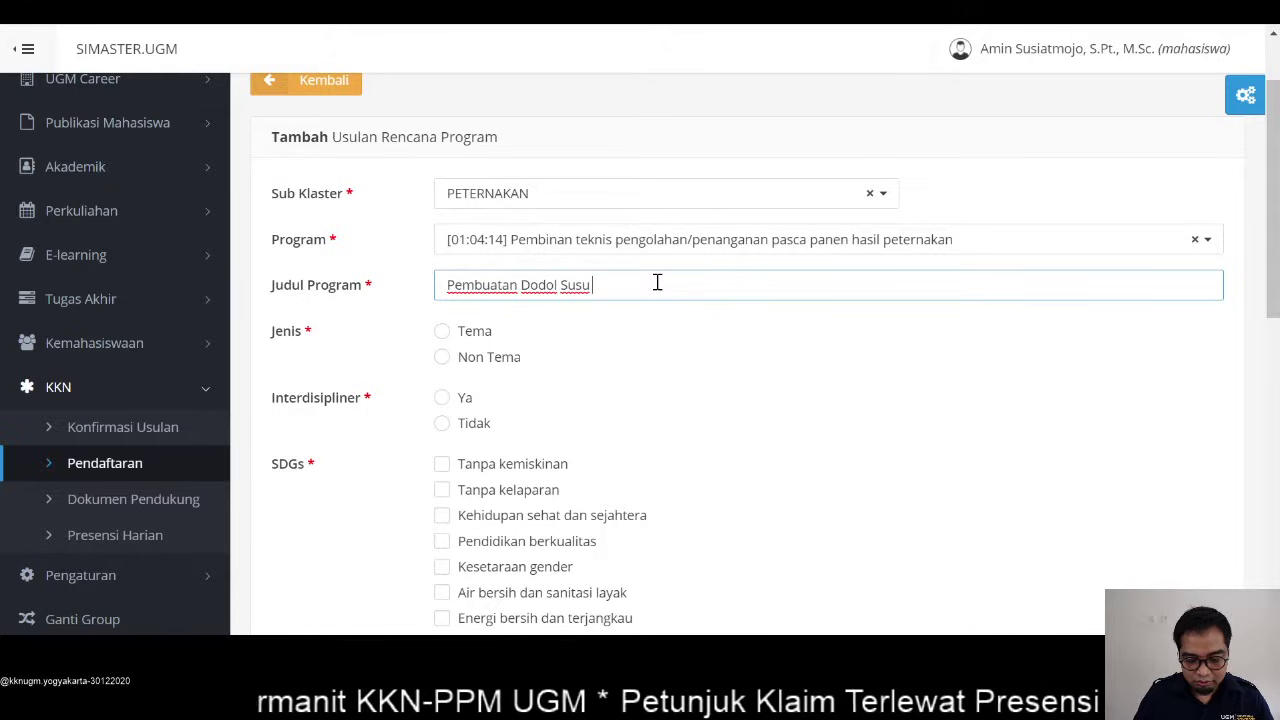
{"action": "type", "text": " Kamb"}
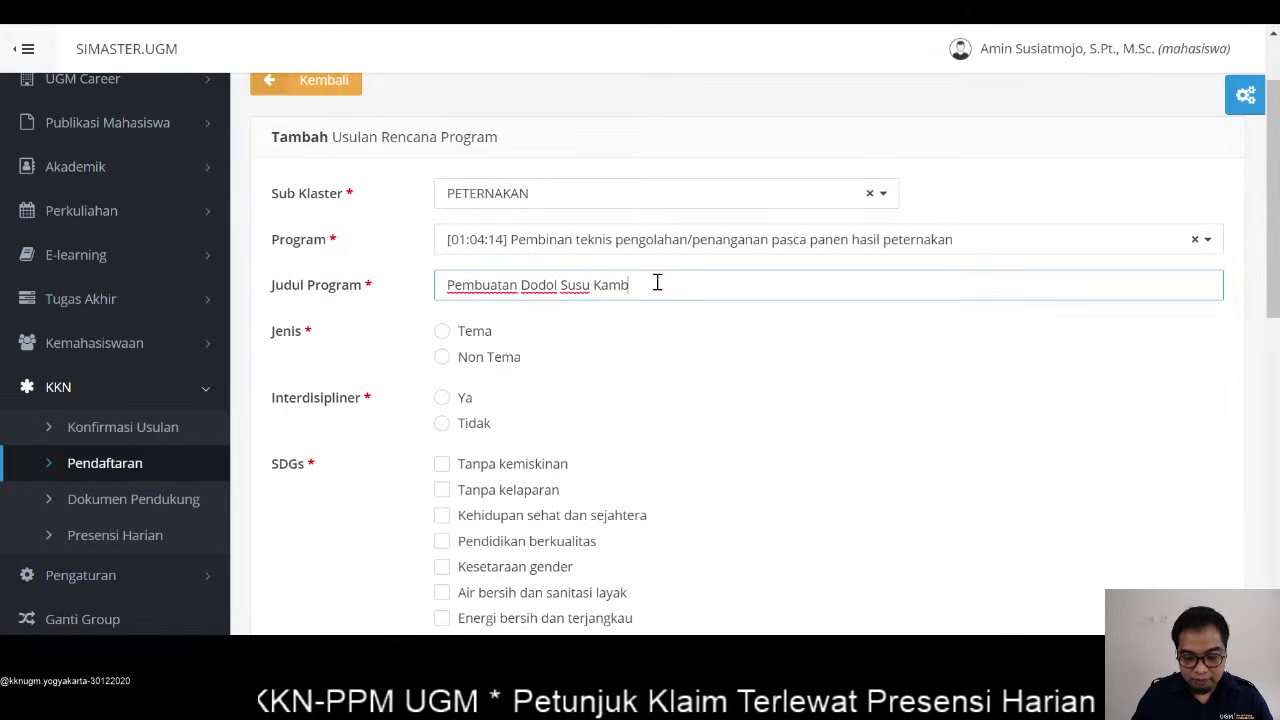
{"action": "type", "text": "ing Etawa"}
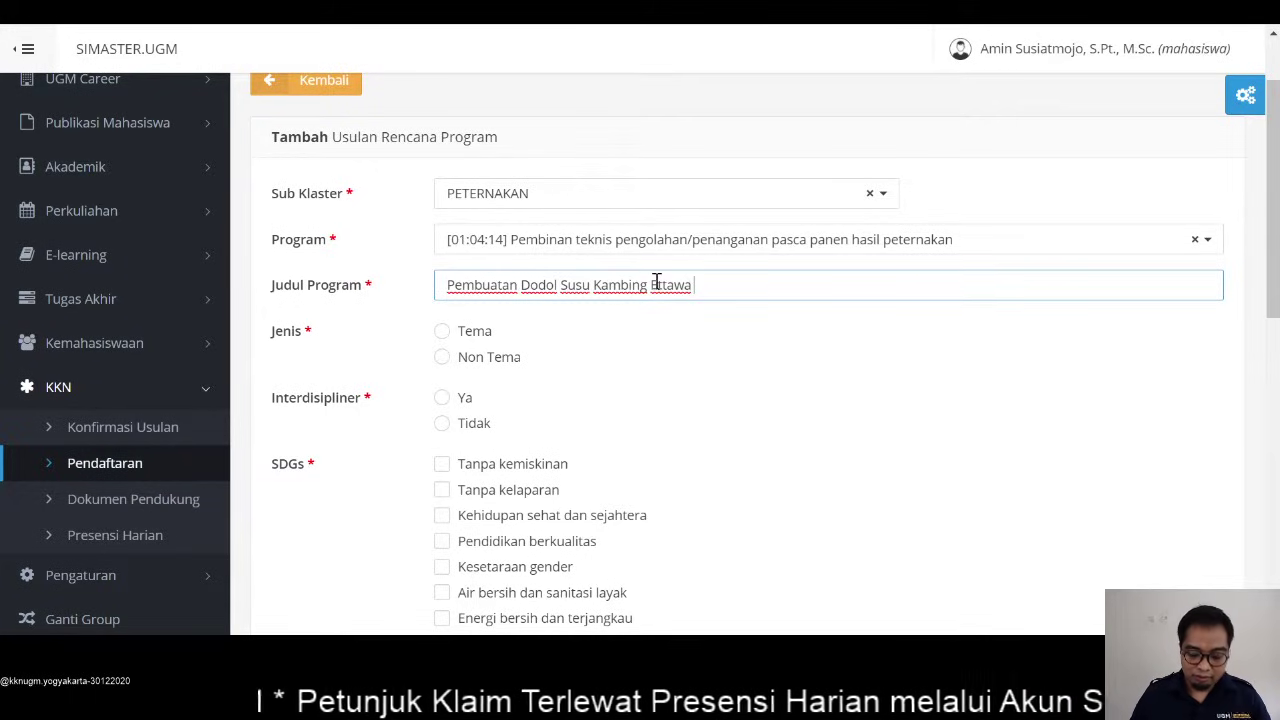
{"action": "type", "text": " Sebagai"}
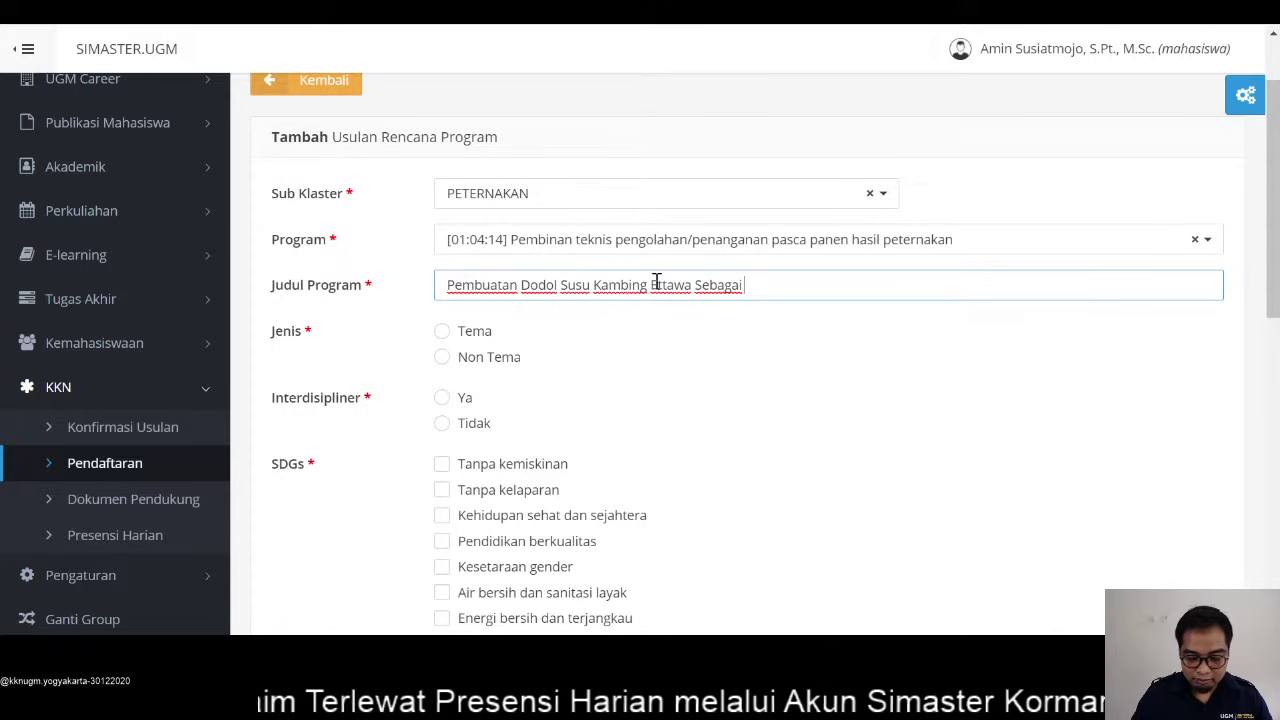
{"action": "type", "text": " Program"}
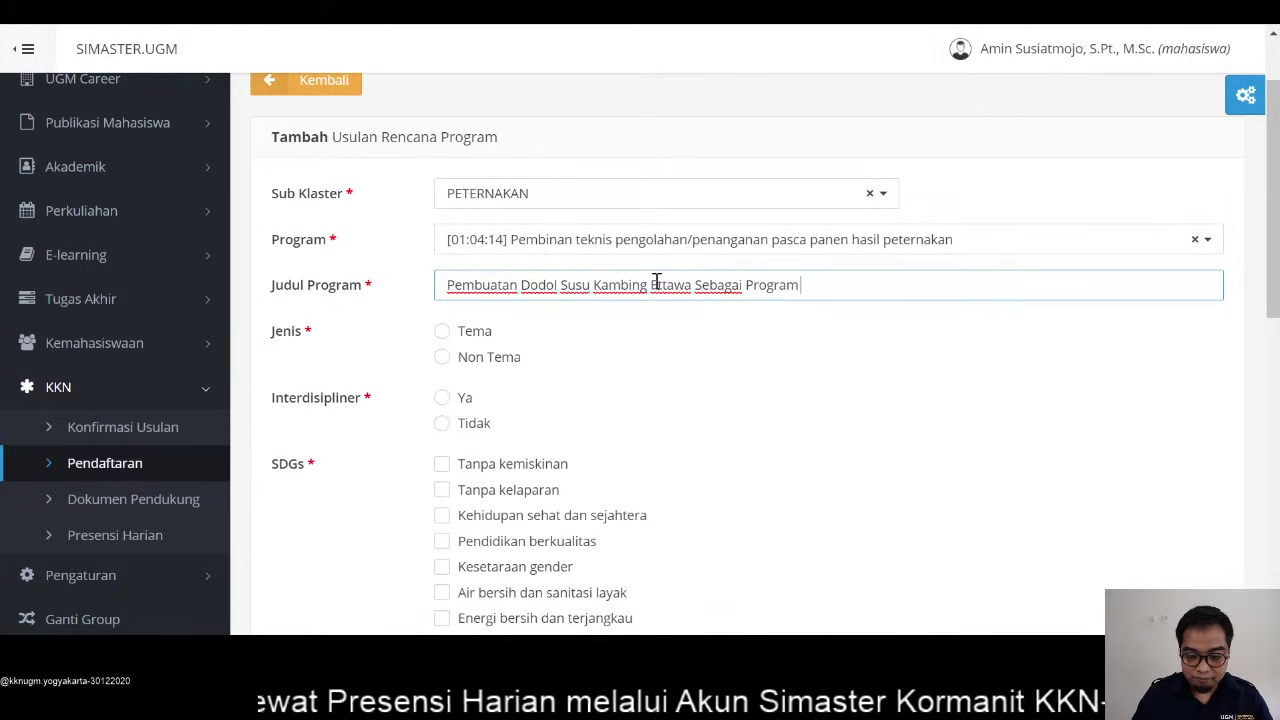
{"action": "type", "text": " UMKM"}
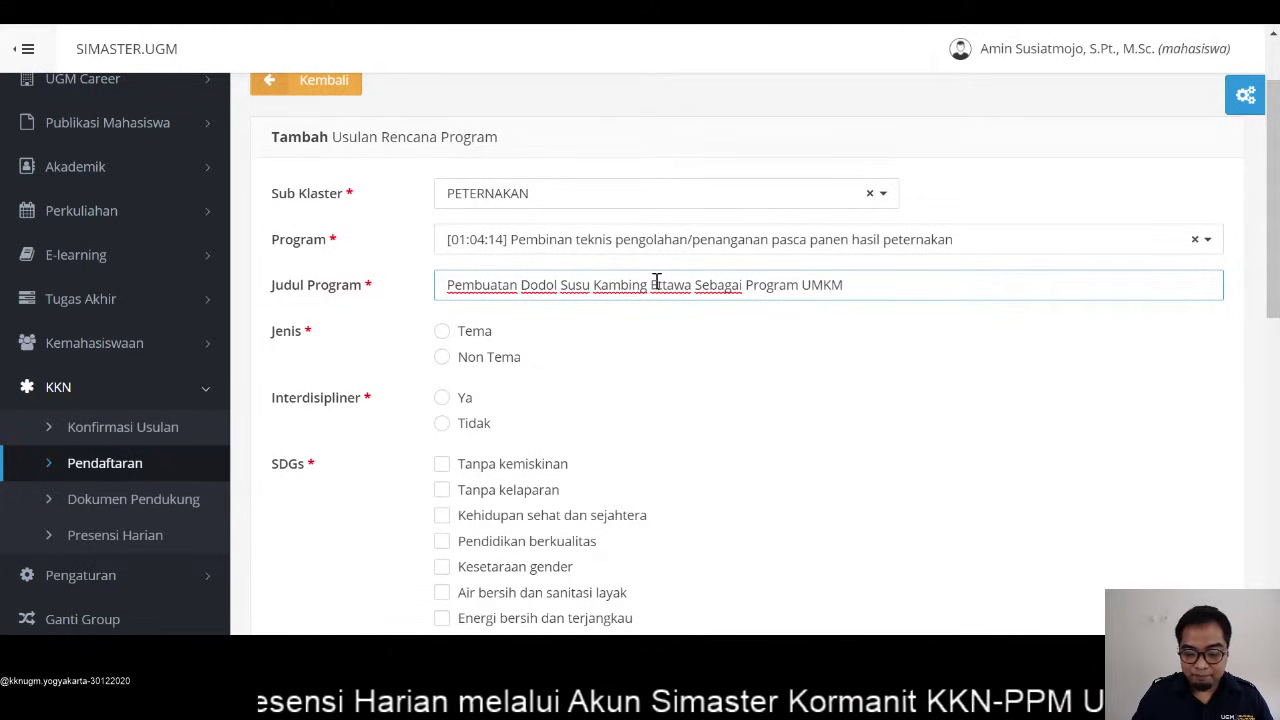
{"action": "type", "text": "/"}
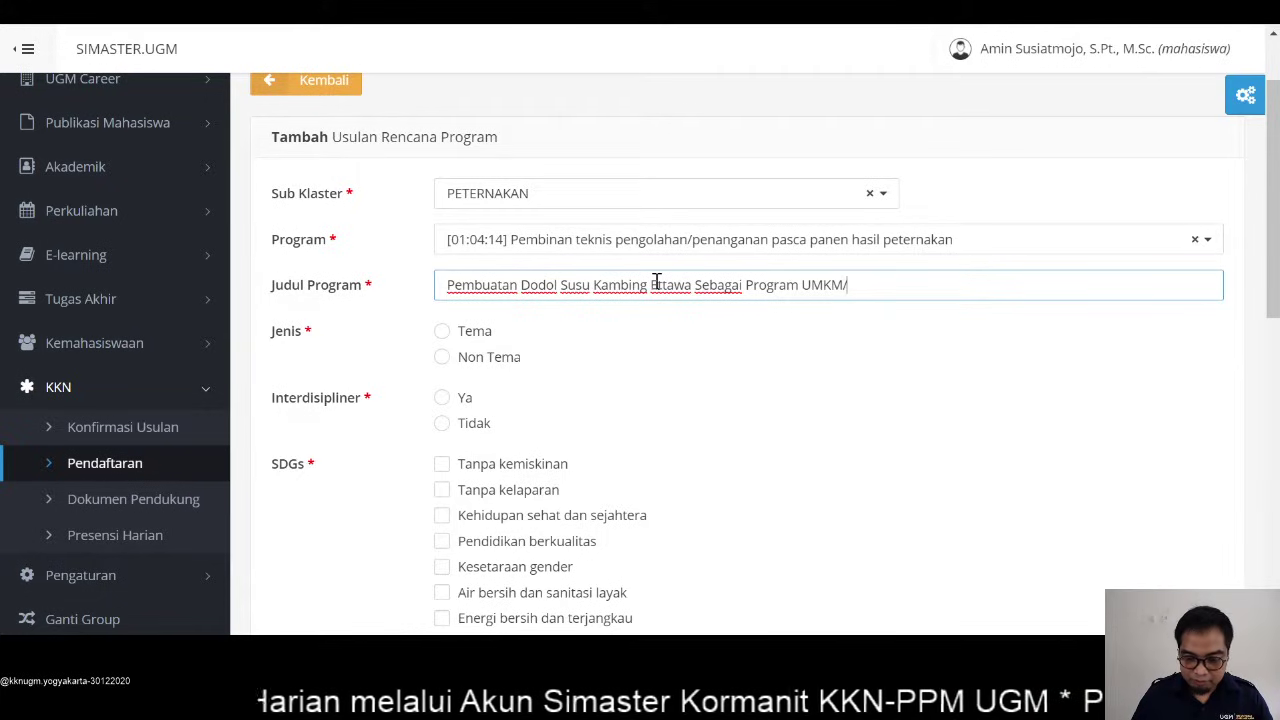
{"action": "type", "text": "Kelompok "}
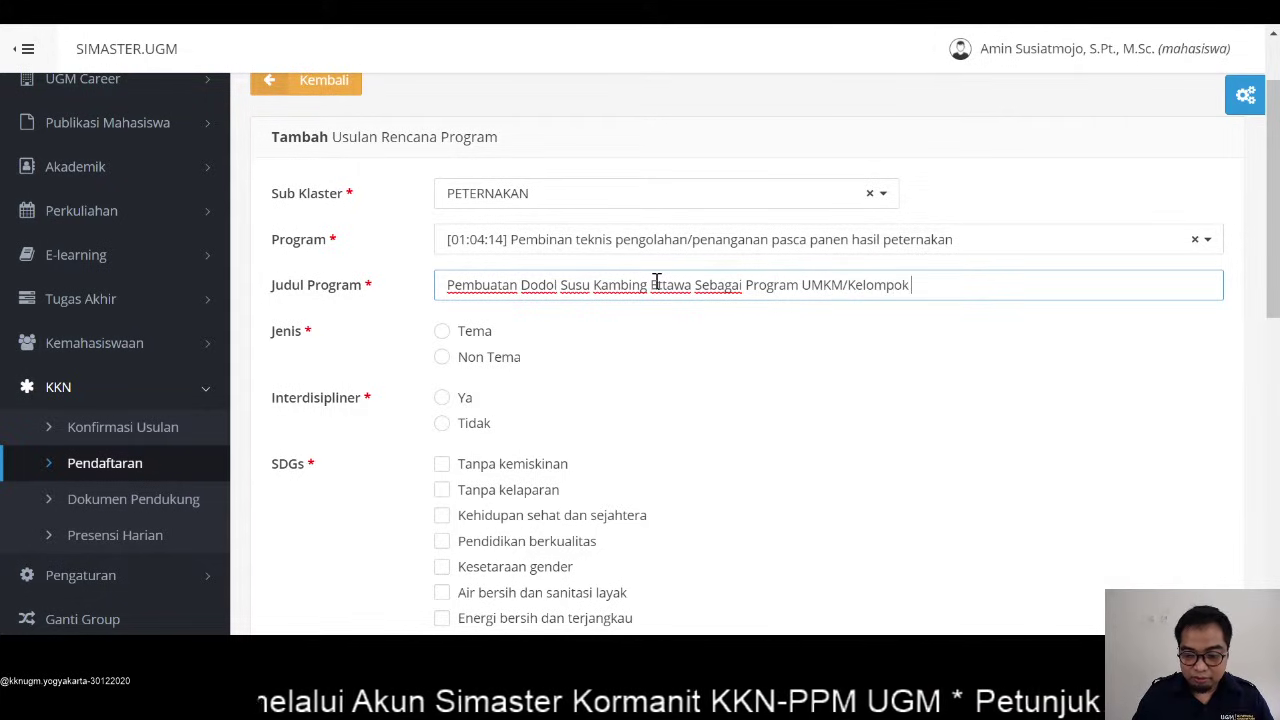
{"action": "type", "text": "Ternak Kam"}
{"action": "type", "text": "bin"}
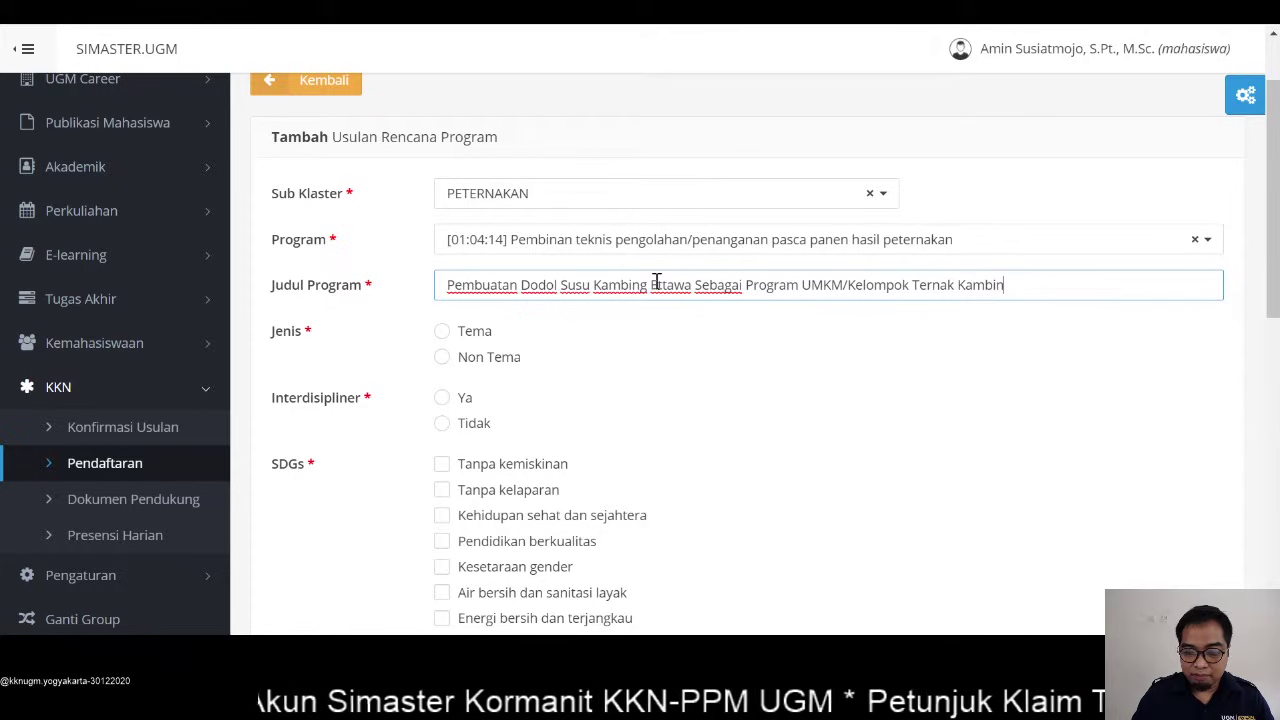
{"action": "type", "text": "g Jaya Abadi"}
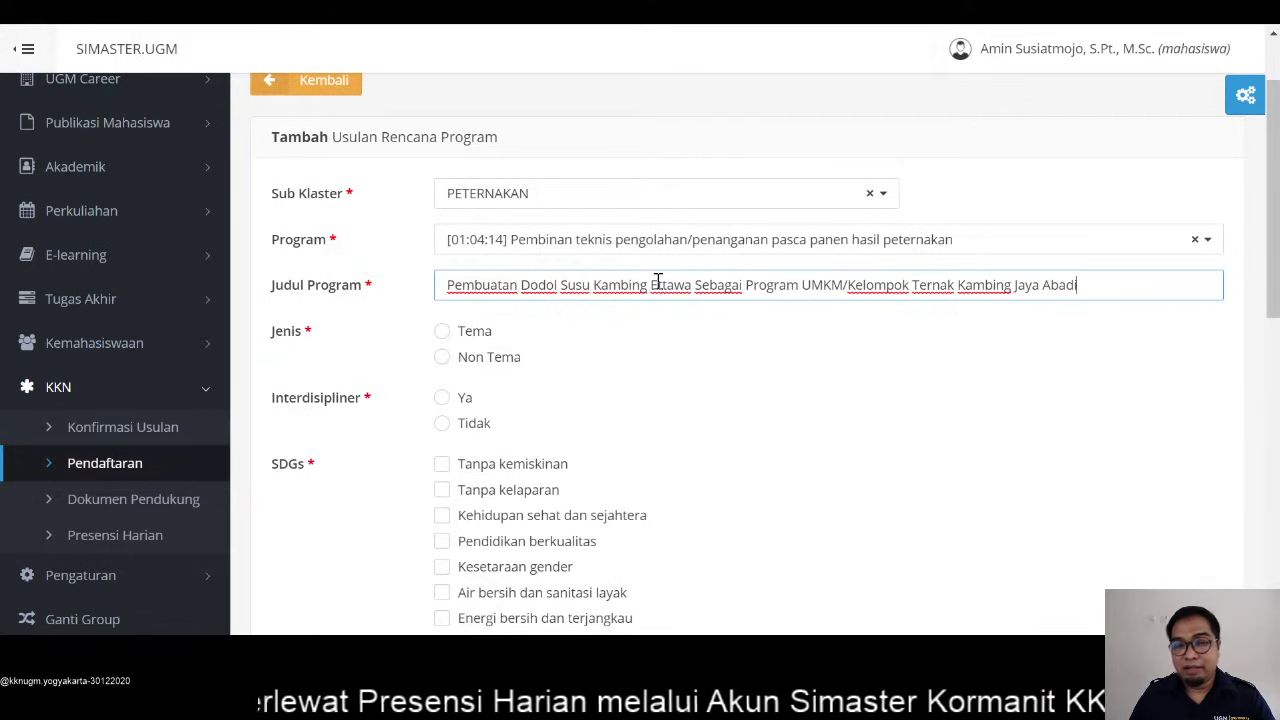
{"action": "left_click", "coordinate": [462, 335]}
{"action": "scroll", "coordinate": [500, 335], "scroll_direction": "down", "scroll_amount": 1}
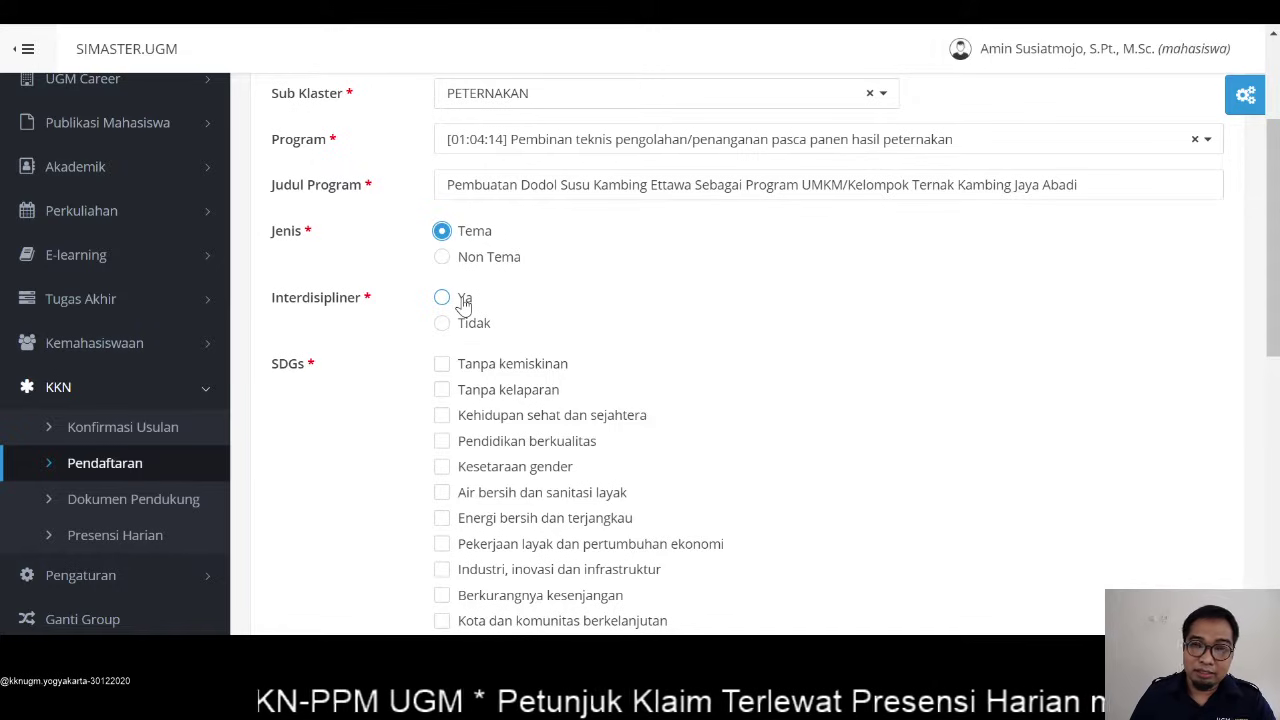
Set Interdisipliner to Ya and select the SDGs Tanpa kemiskinan and Industri, inovasi dan infrastruktur
{"action": "left_click", "coordinate": [463, 302]}
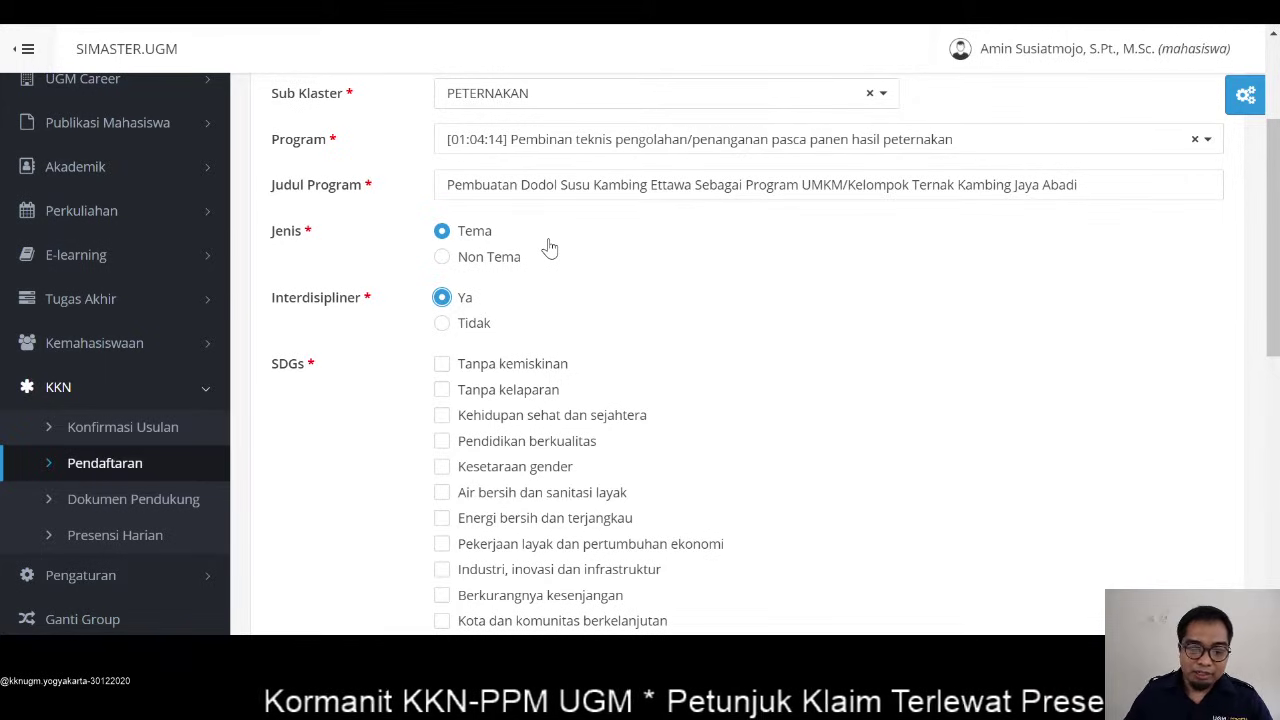
{"action": "scroll", "coordinate": [552, 250], "scroll_direction": "down", "scroll_amount": 1}
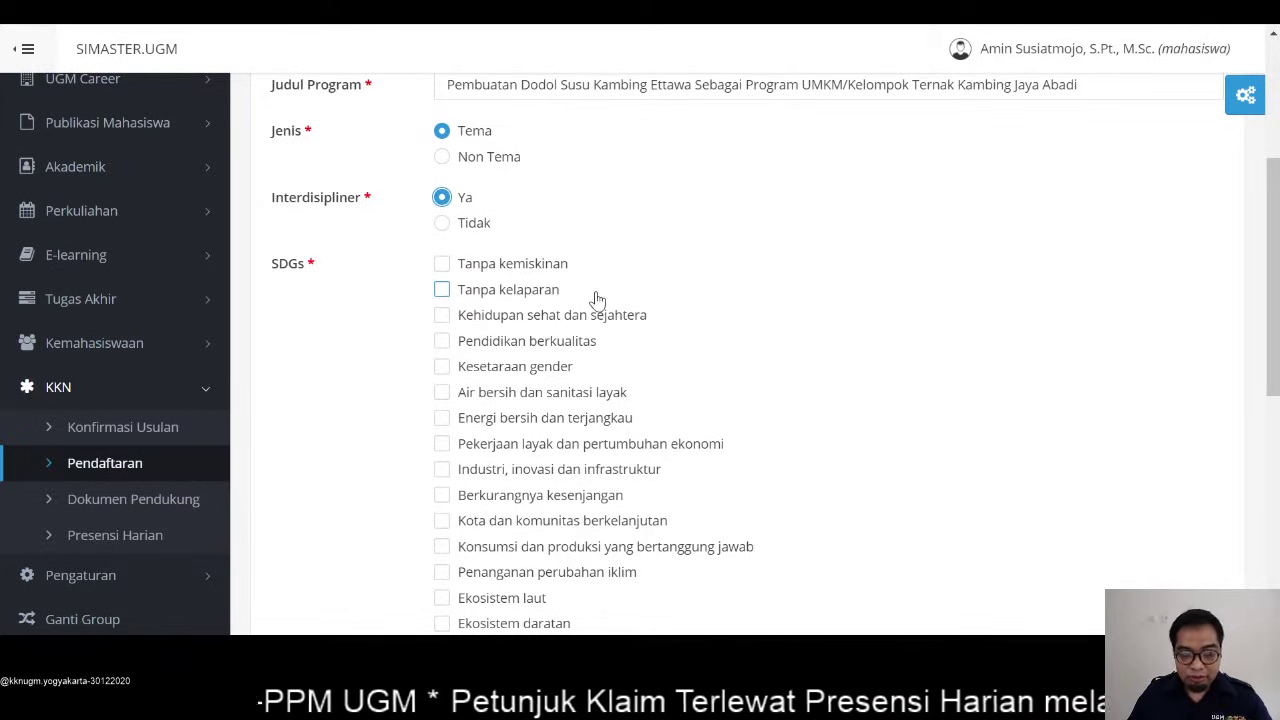
{"action": "scroll", "coordinate": [597, 298], "scroll_direction": "down", "scroll_amount": 1}
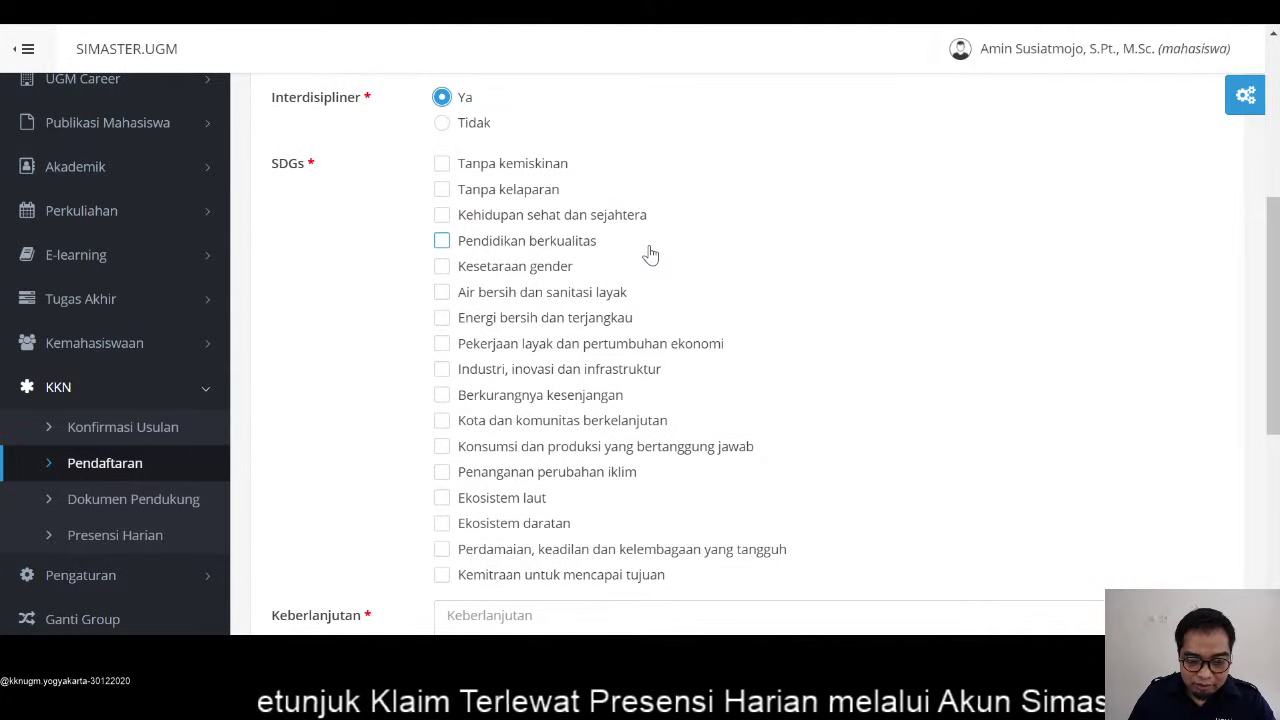
{"action": "left_click", "coordinate": [528, 165]}
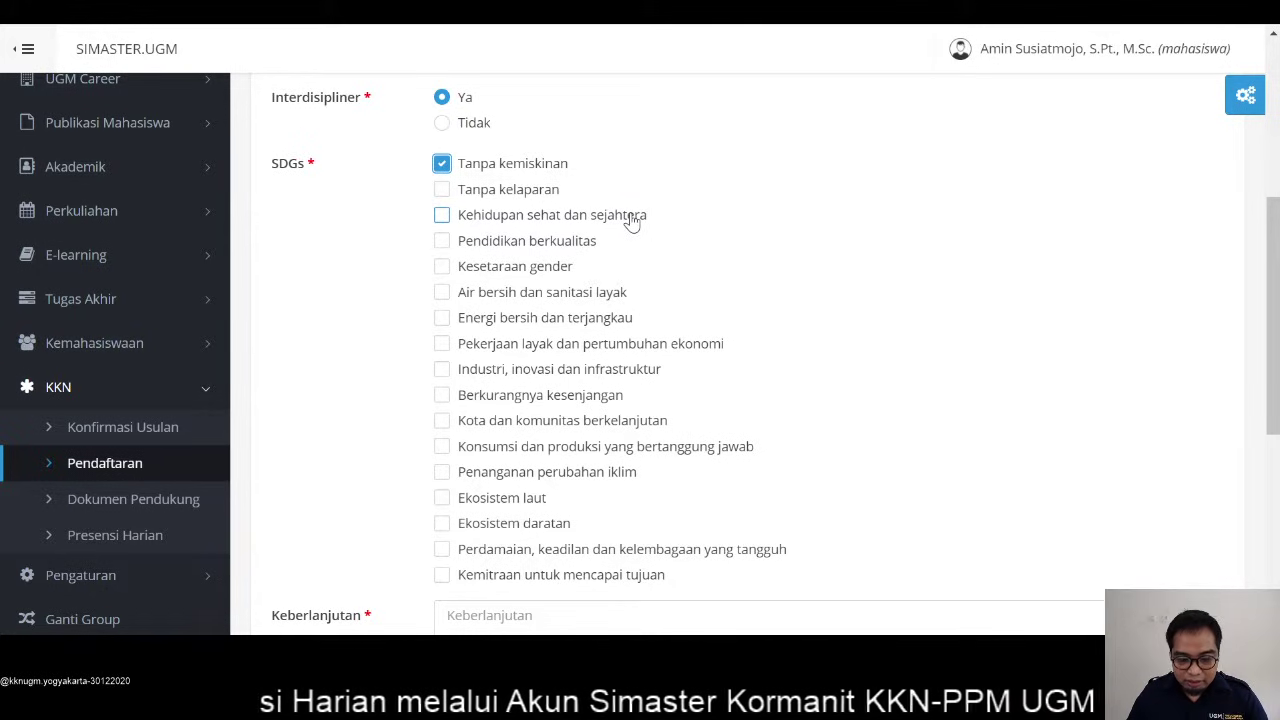
{"action": "left_click", "coordinate": [442, 371]}
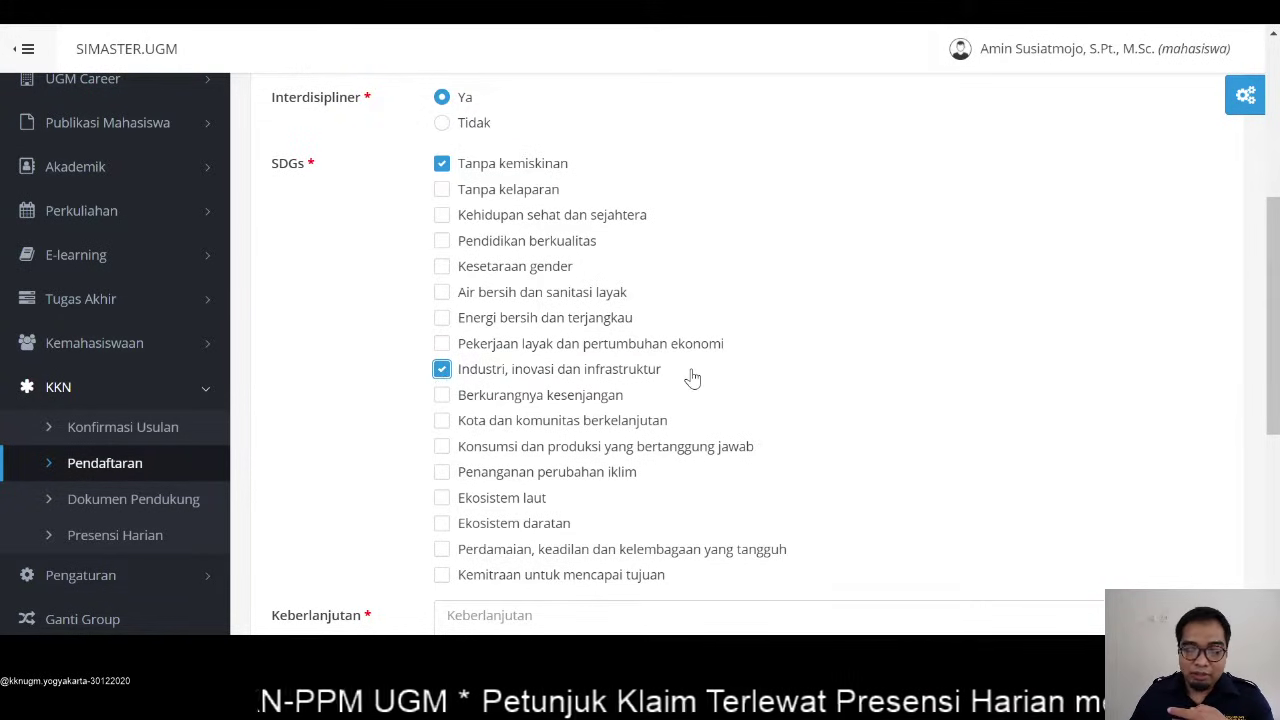
Enter "Terbentuknya UMKM Dodol Susu Kambing Ettawa" as the program's Keberlanjutan
{"action": "scroll", "coordinate": [689, 375], "scroll_direction": "down", "scroll_amount": 3}
{"action": "left_click", "coordinate": [626, 329]}
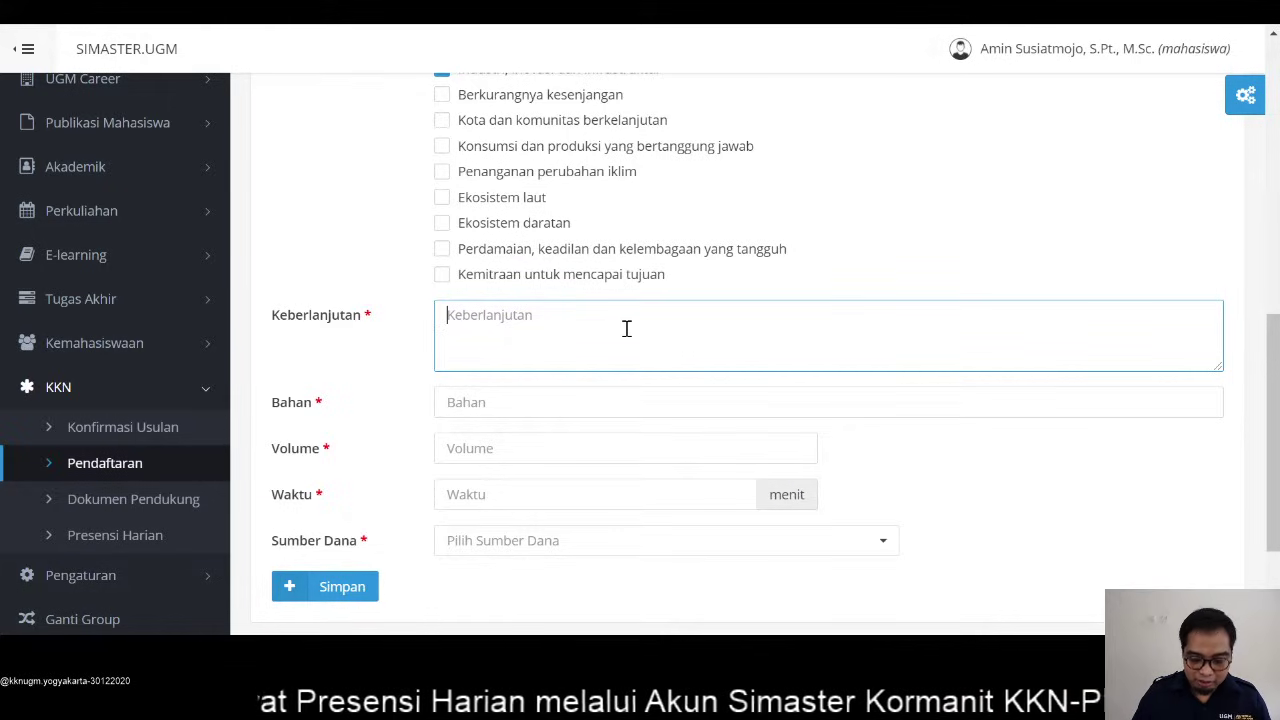
{"action": "type", "text": "Terbe"}
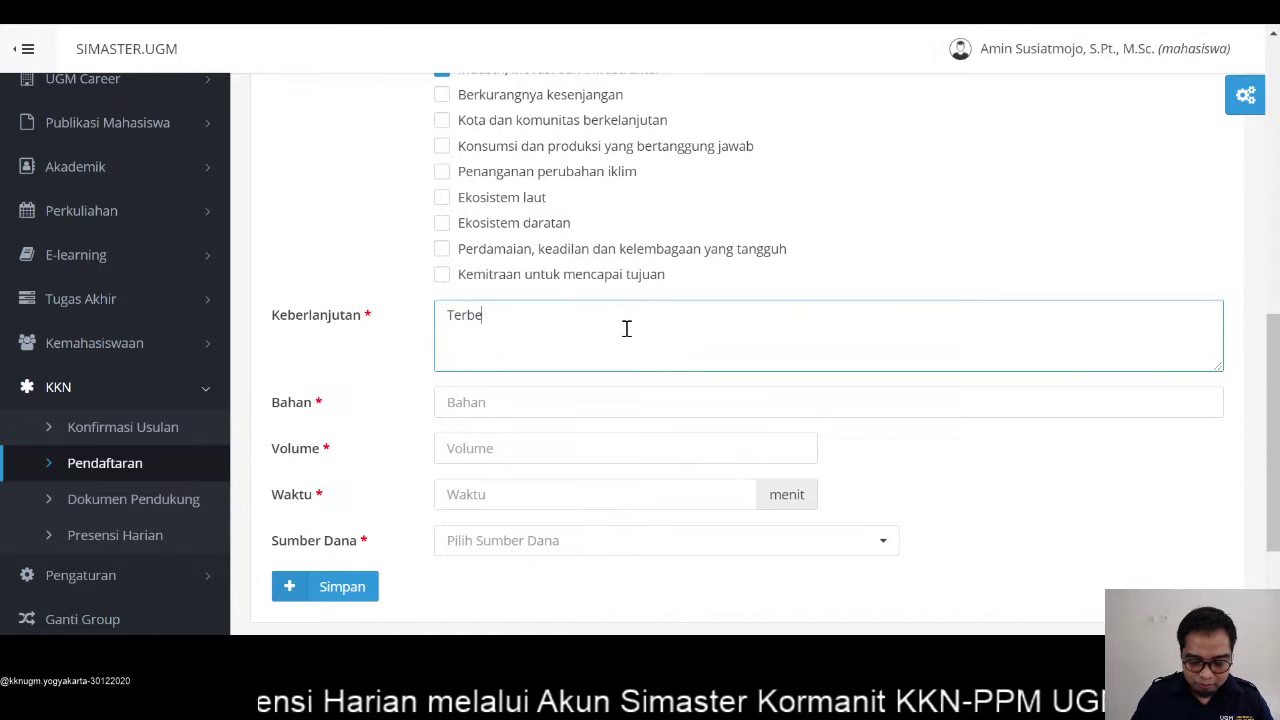
{"action": "type", "text": "ntuknya UMKM Dodo;l Susu Kambing Ettawa"}
Enter "Susu Kambing Ettawa, Peralatan memasak, materi dan modul" as the program's Bahan
{"action": "left_click", "coordinate": [641, 410]}
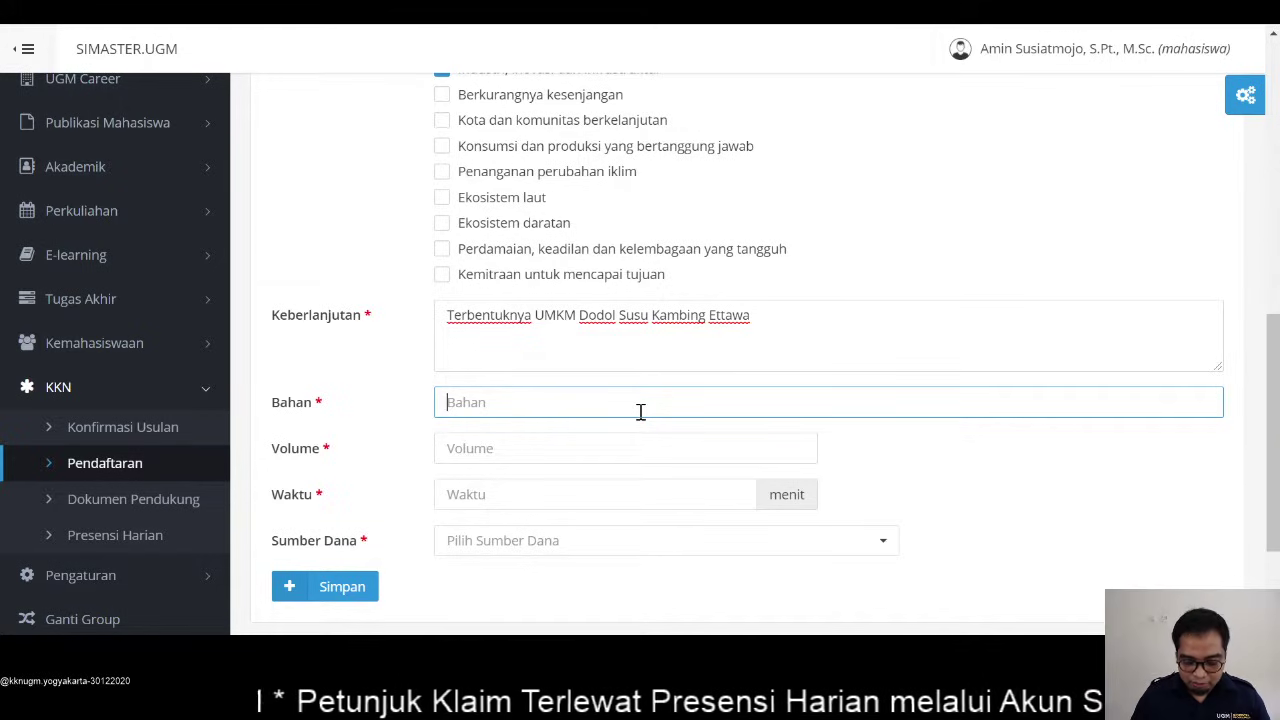
{"action": "type", "text": "S"}
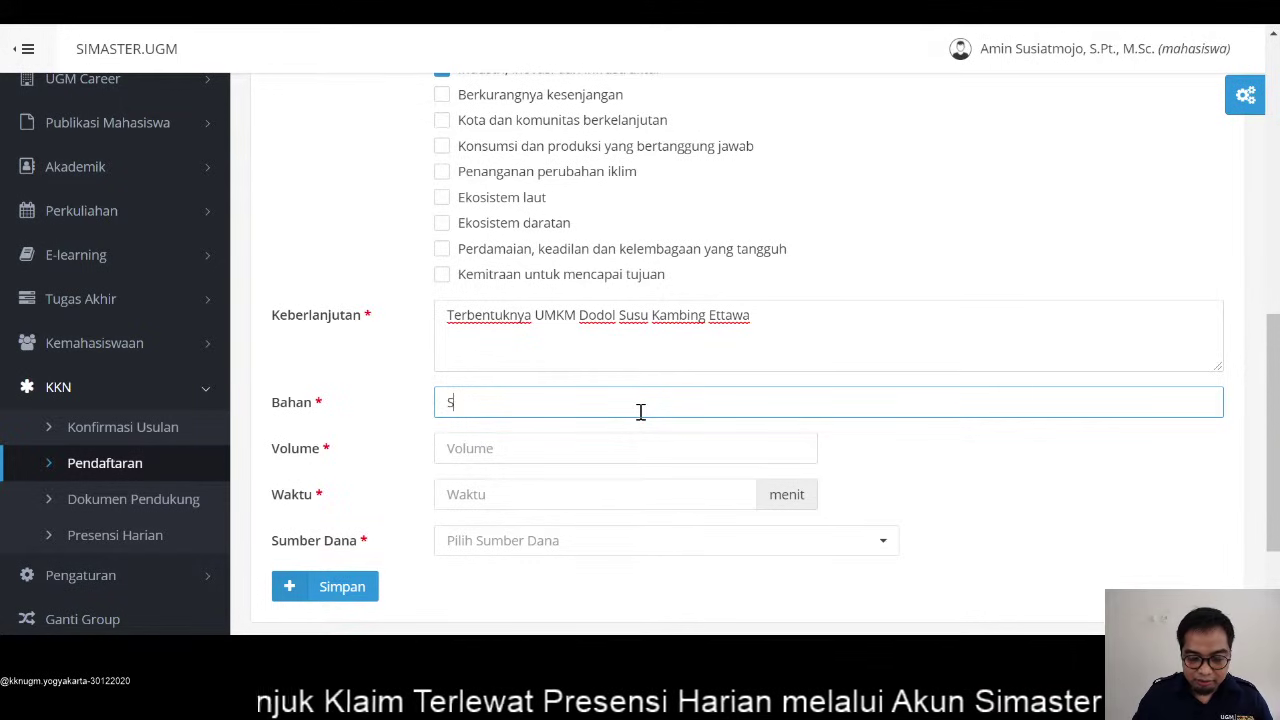
{"action": "type", "text": "usu Kambing"}
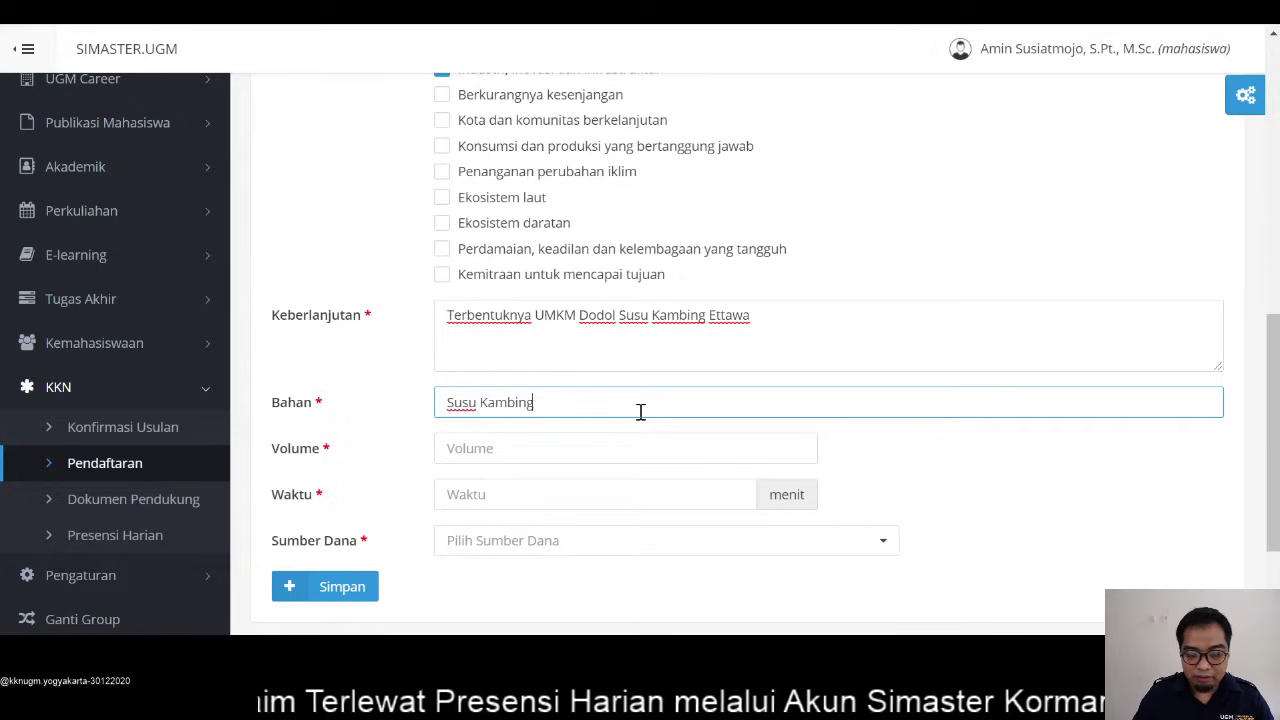
{"action": "type", "text": " Ettawa."}
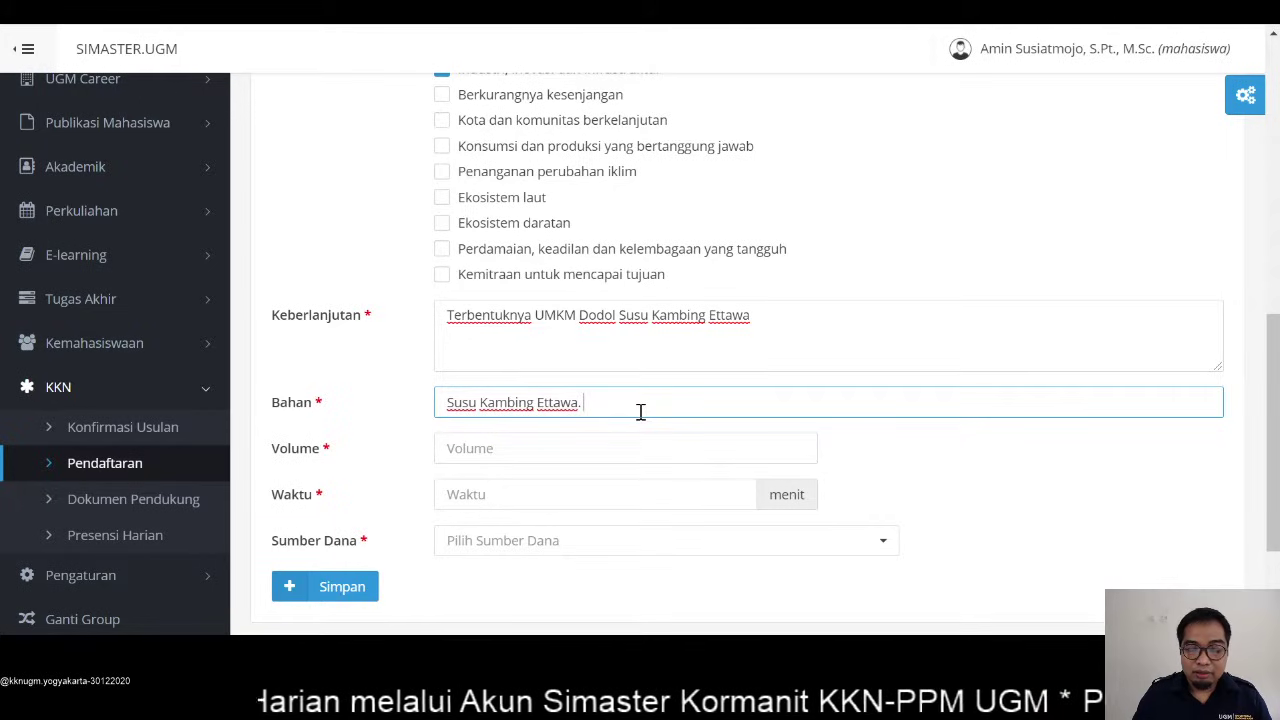
{"action": "type", "text": " A"}
{"action": "key", "text": "BackSpace"}
{"action": "key", "text": "BackSpace"}
{"action": "key", "text": "BackSpace"}
{"action": "type", "text": "Ettawa"}
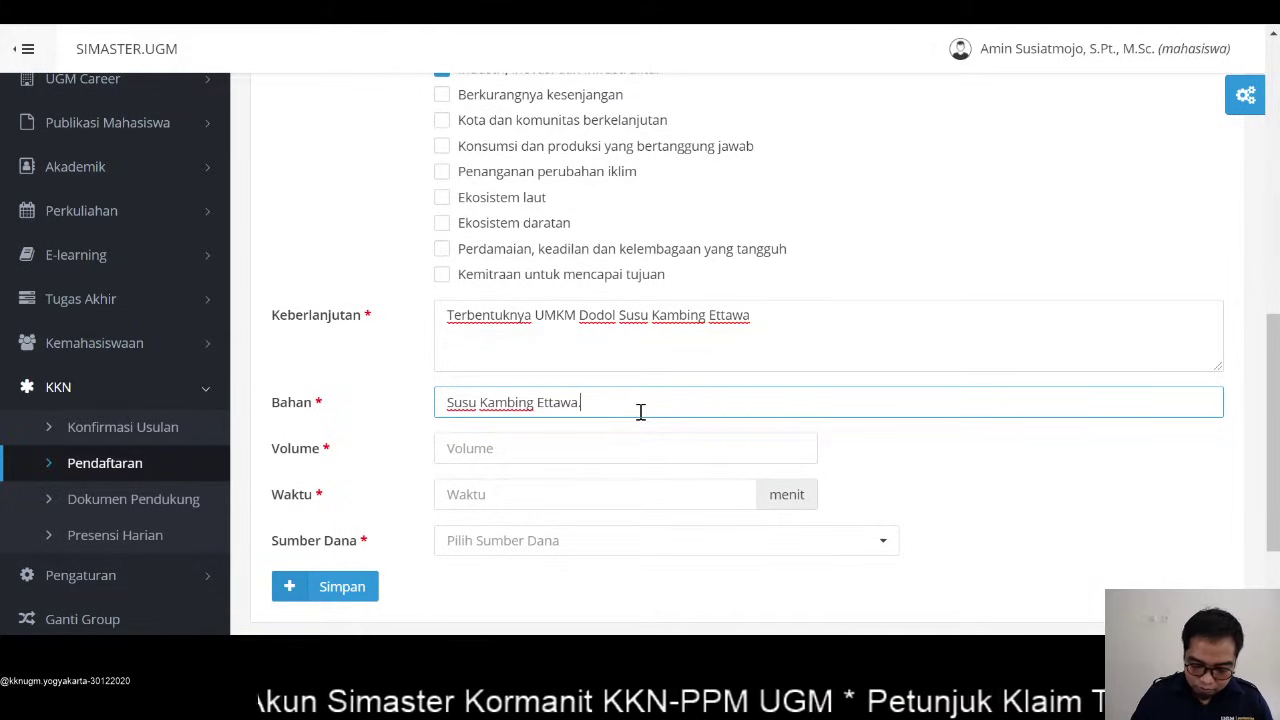
{"action": "type", "text": ", Peralatan"}
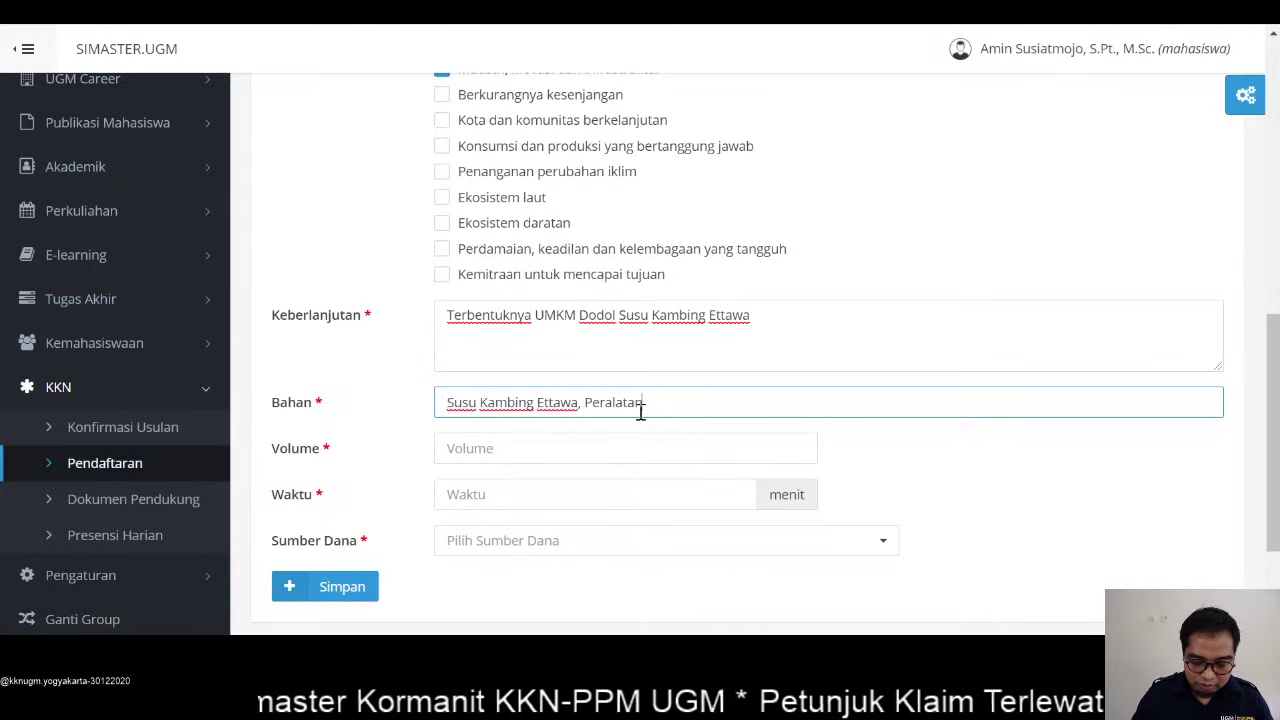
{"action": "type", "text": " memasak, "}
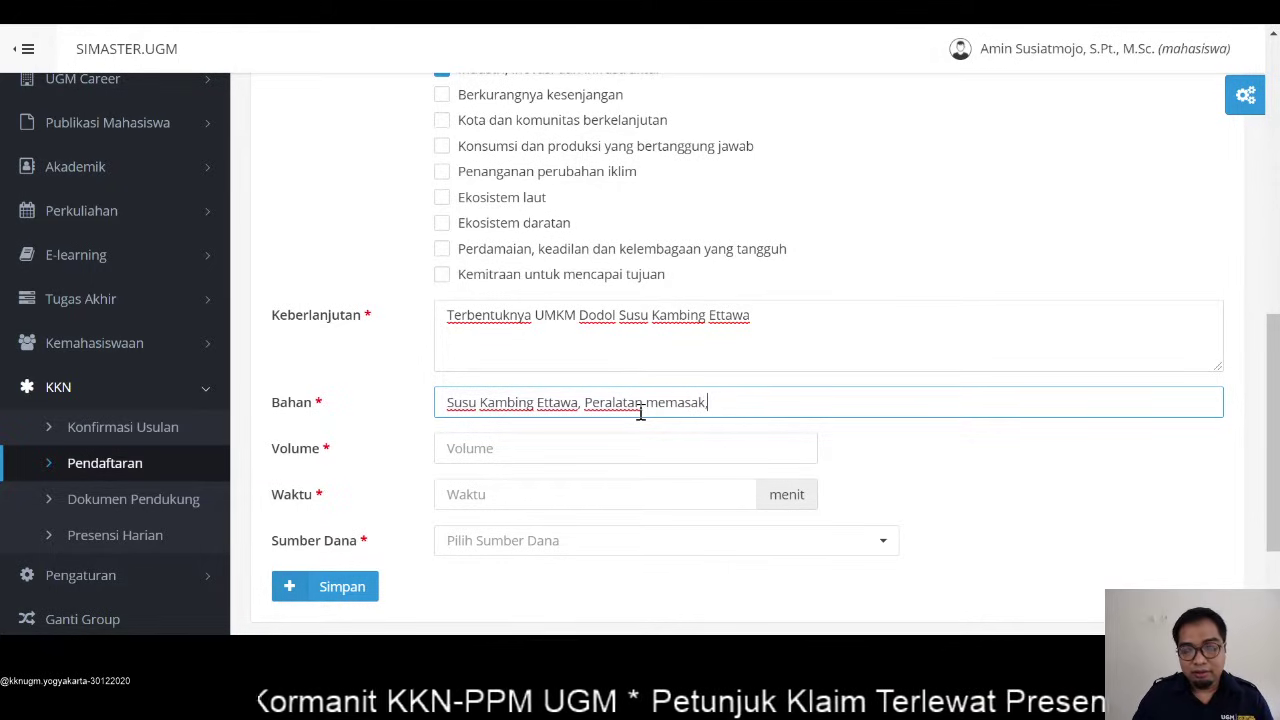
{"action": "type", "text": "materi dan"}
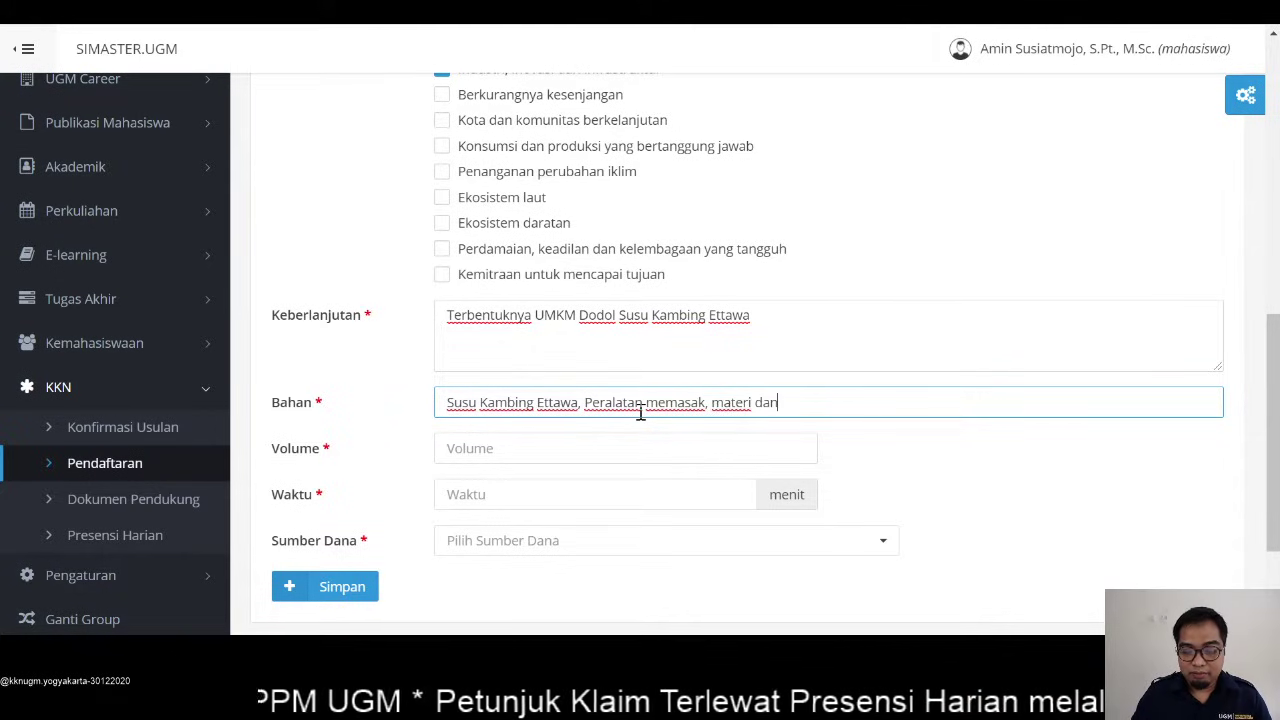
{"action": "type", "text": " modul"}
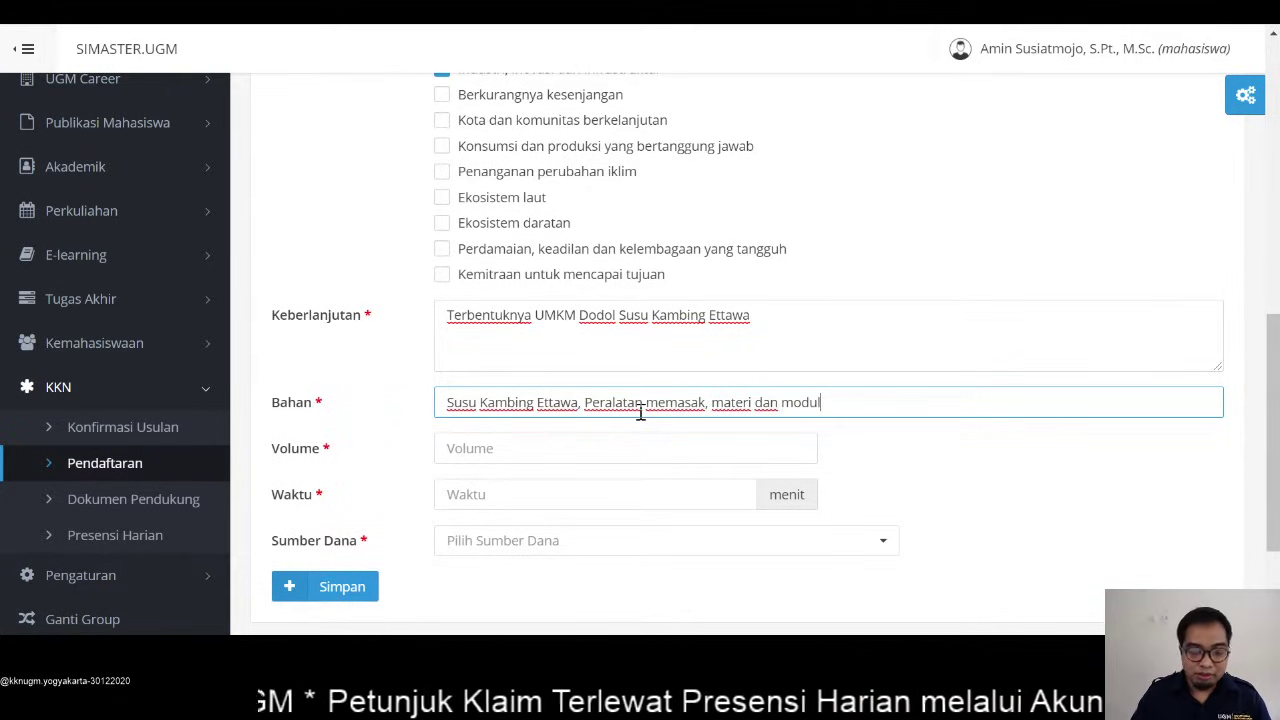
{"action": "left_click", "coordinate": [625, 438]}
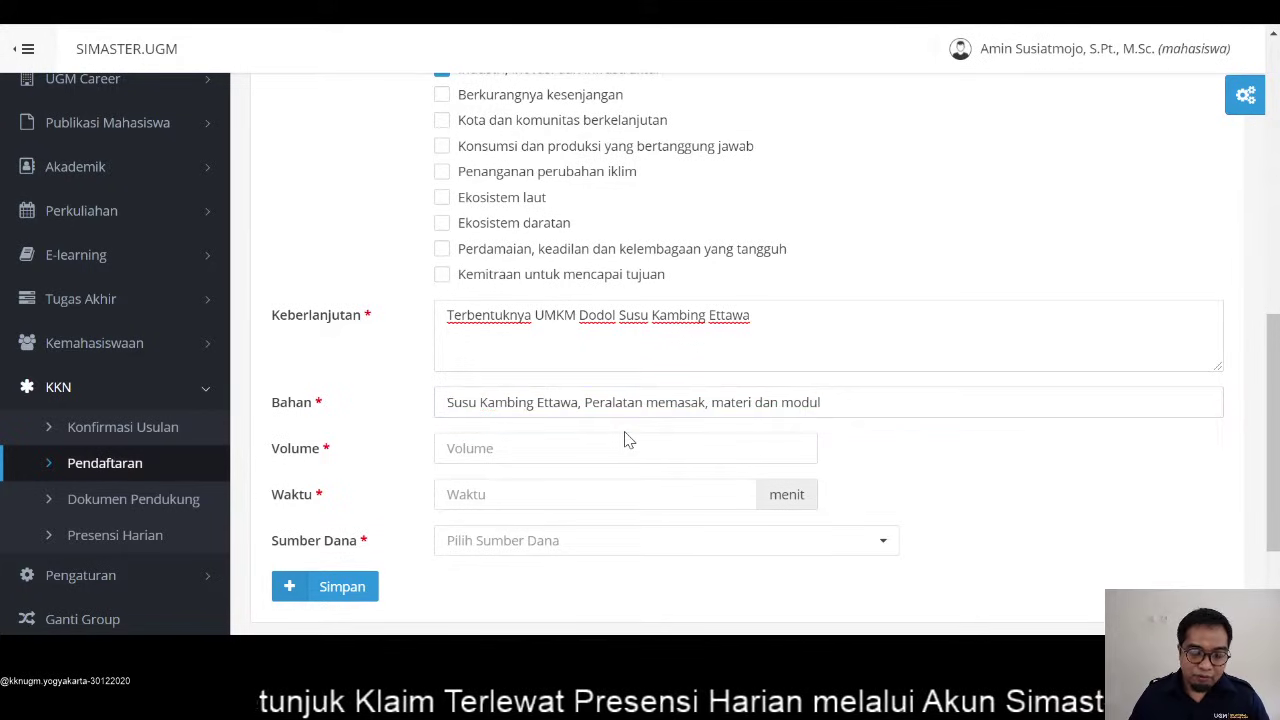
Set the program's Volume to "5 kali pertemuan" and its Waktu to 300 menit
{"action": "left_click", "coordinate": [619, 446]}
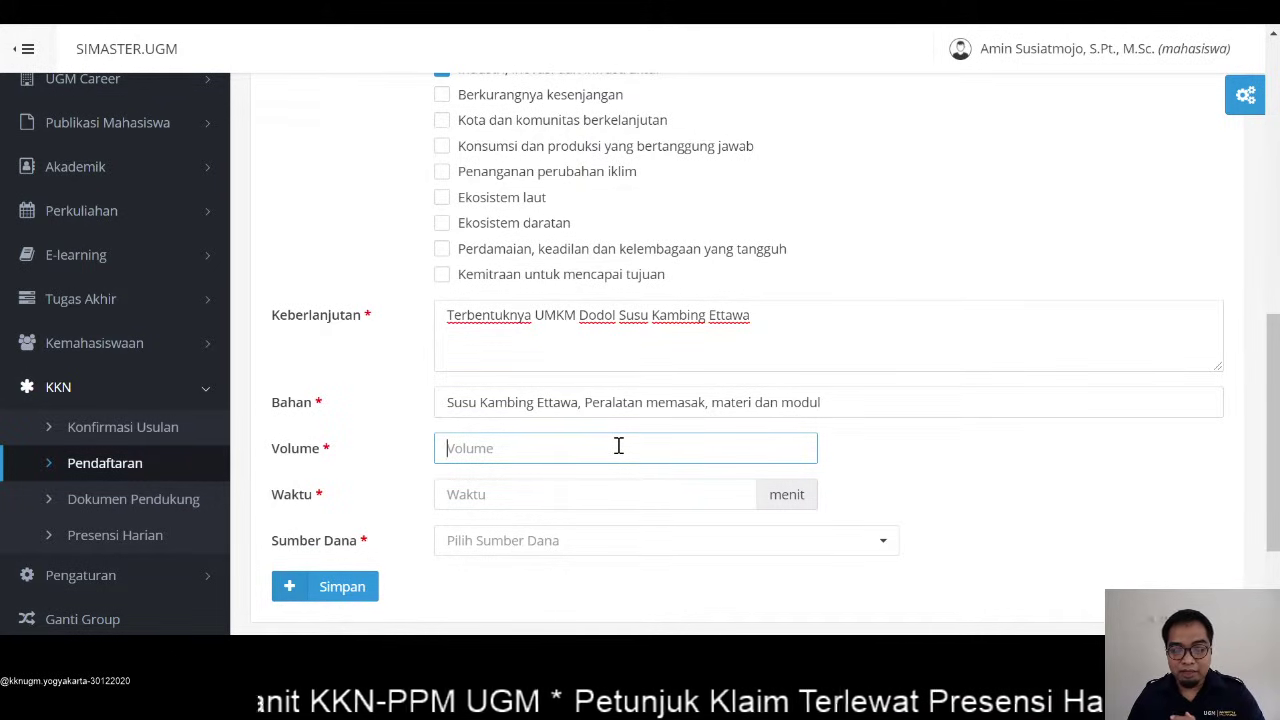
{"action": "type", "text": "5 kali pertemuan"}
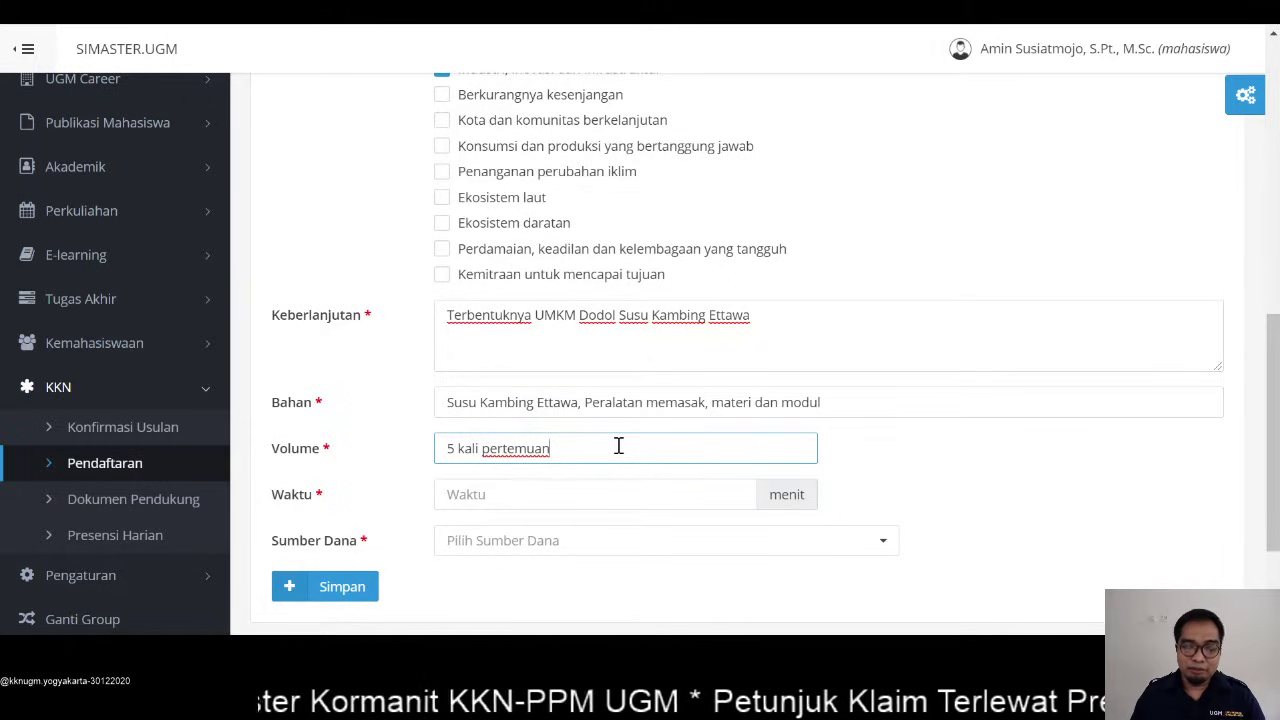
{"action": "left_click", "coordinate": [594, 494]}
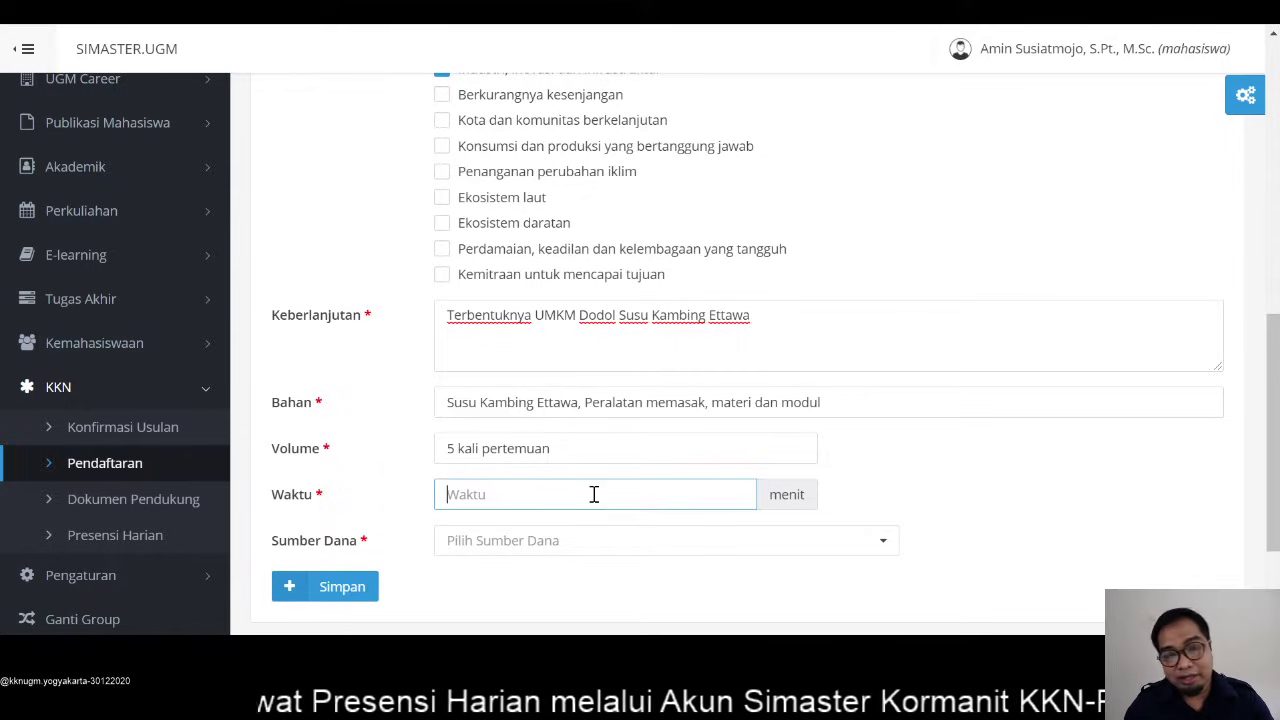
{"action": "type", "text": "300"}
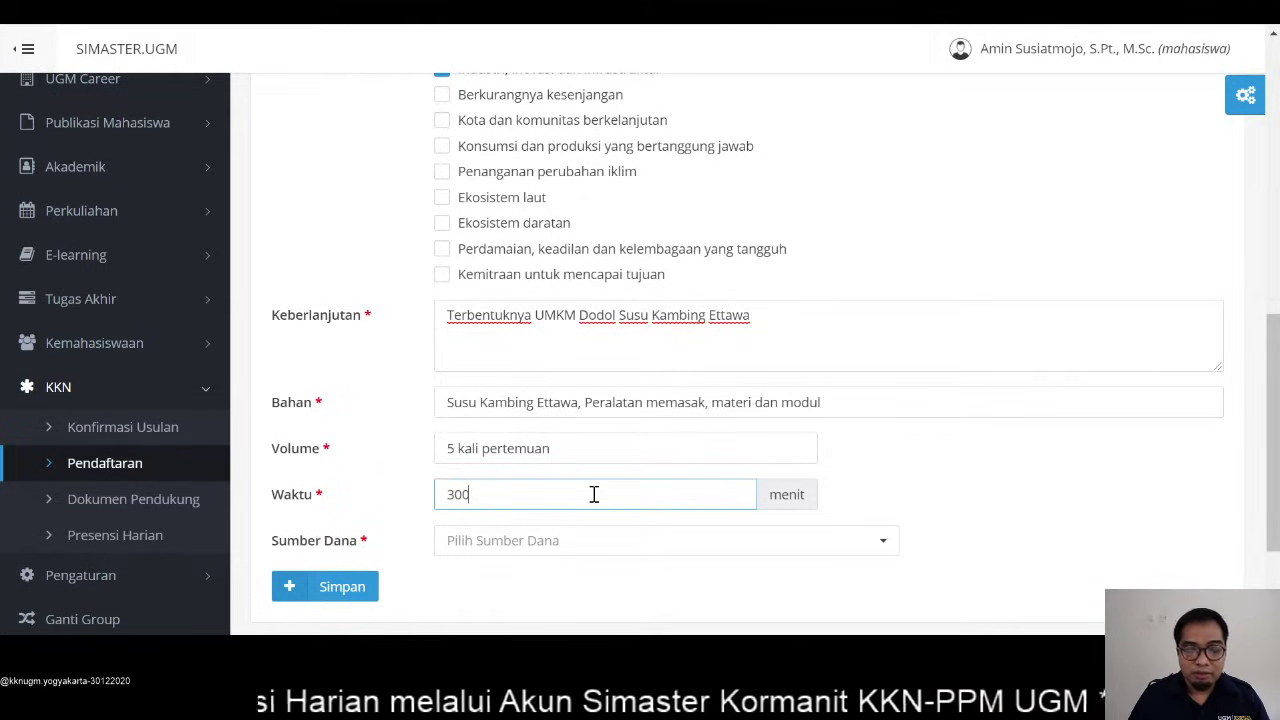
Set the Sumber Dana to Mahasiswa and save the program plan proposal
{"action": "left_click", "coordinate": [594, 546]}
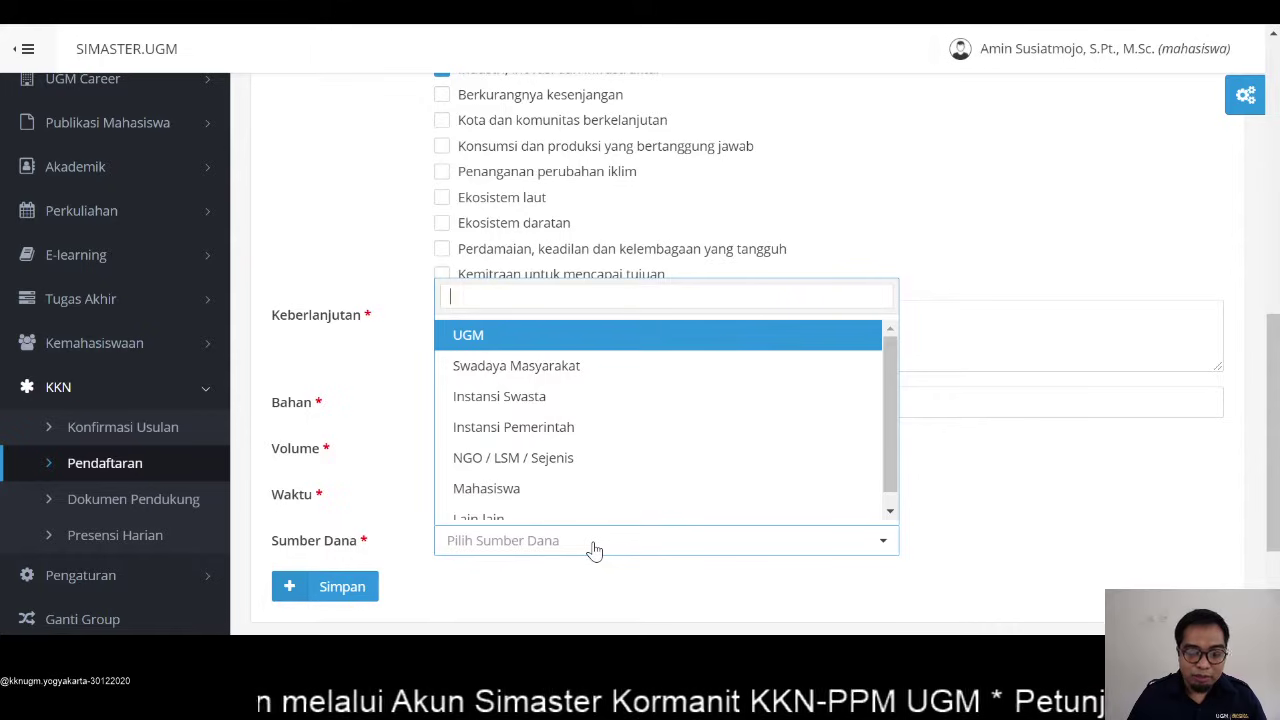
{"action": "left_click", "coordinate": [630, 488]}
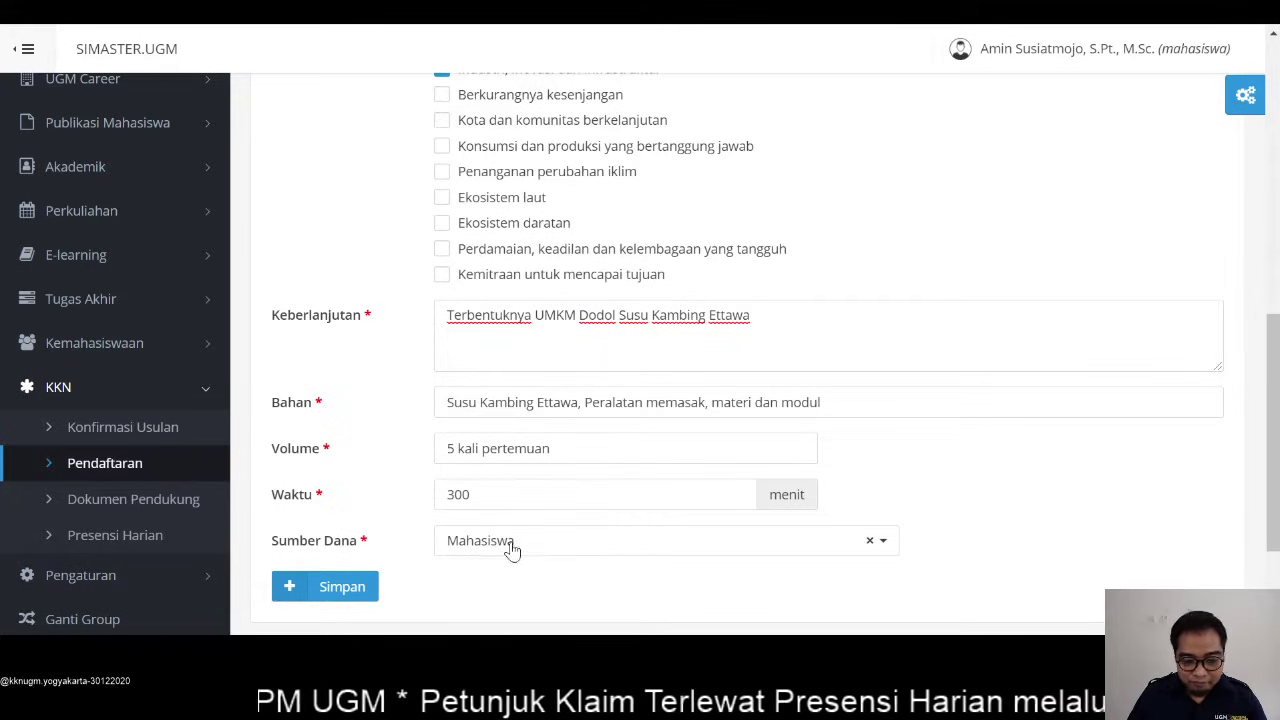
{"action": "left_click", "coordinate": [362, 592]}
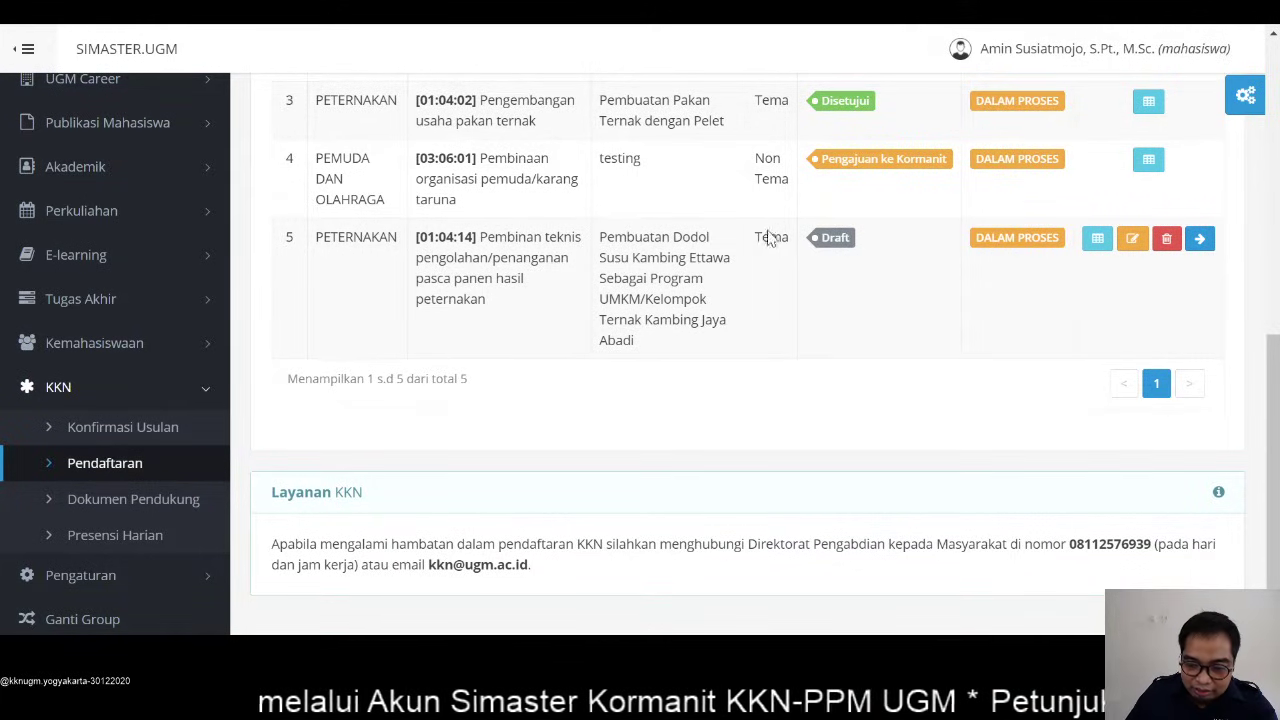
Review the details and submission log of the newly saved dodol proposal from the list, including its Keberlanjutan entry, and close them
{"action": "scroll", "coordinate": [832, 246], "scroll_direction": "up", "scroll_amount": 5}
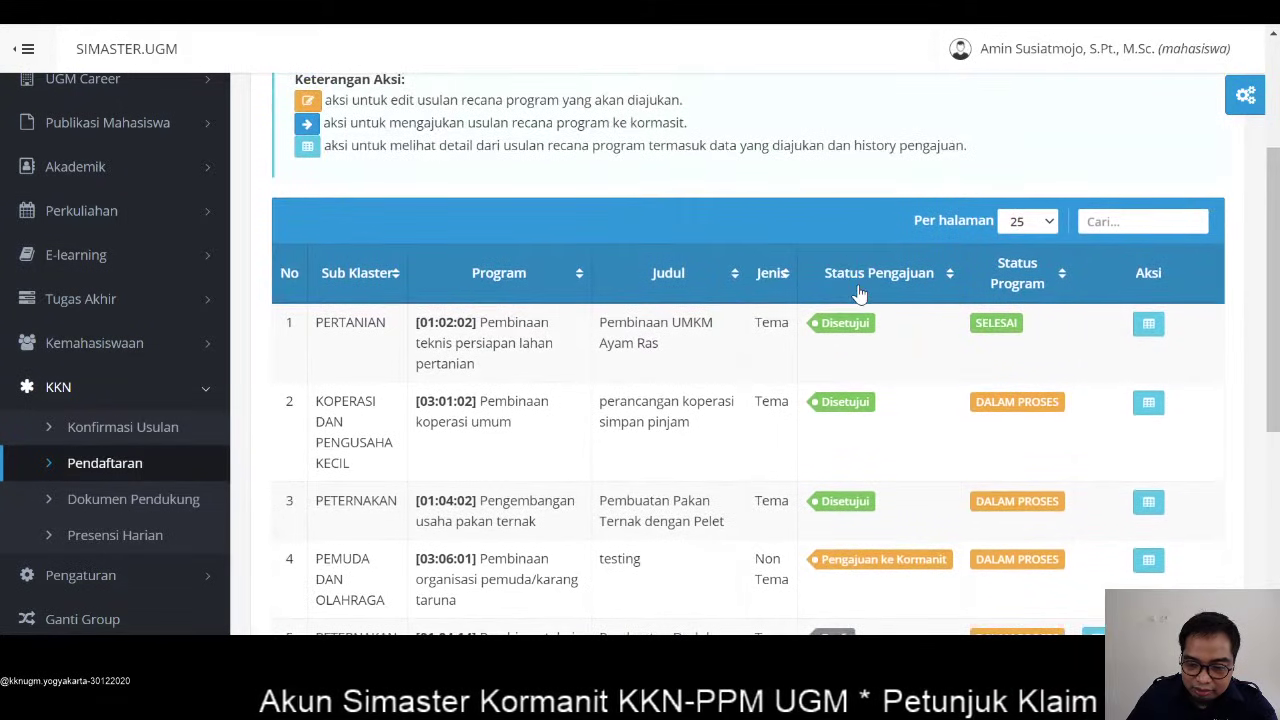
{"action": "scroll", "coordinate": [858, 292], "scroll_direction": "down", "scroll_amount": 1}
{"action": "scroll", "coordinate": [870, 330], "scroll_direction": "down", "scroll_amount": 4}
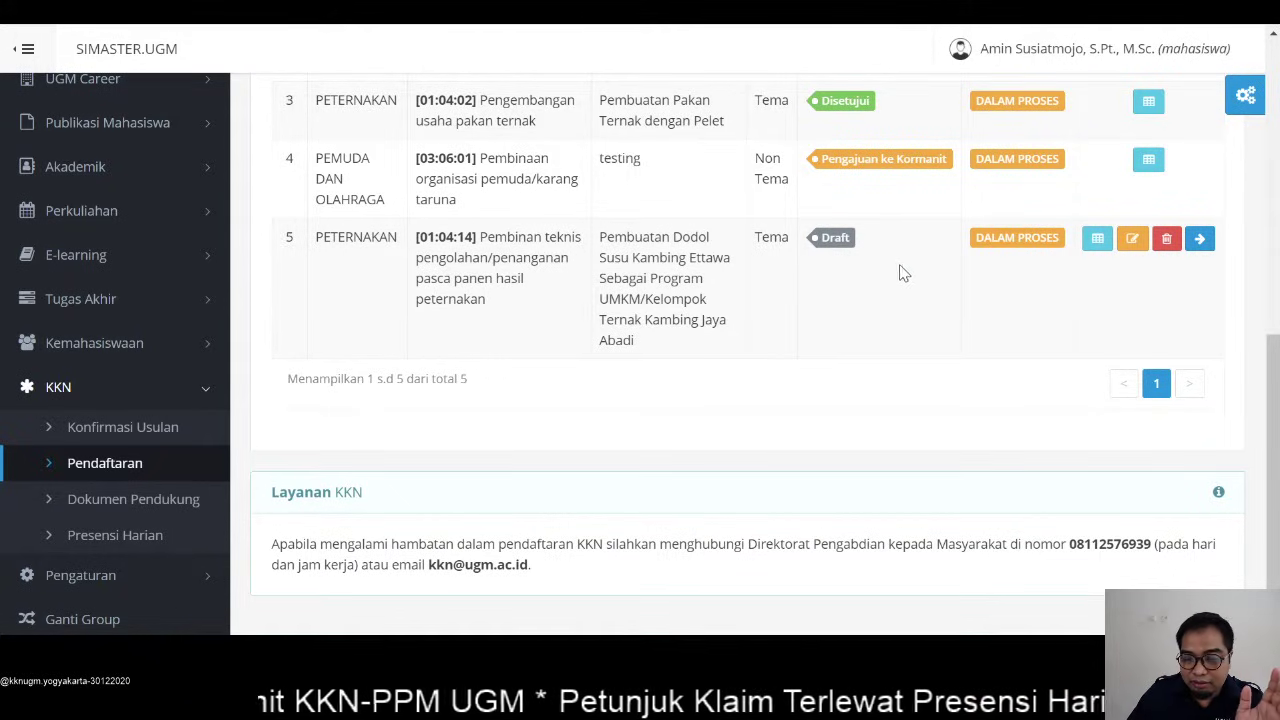
{"action": "left_click", "coordinate": [1098, 242]}
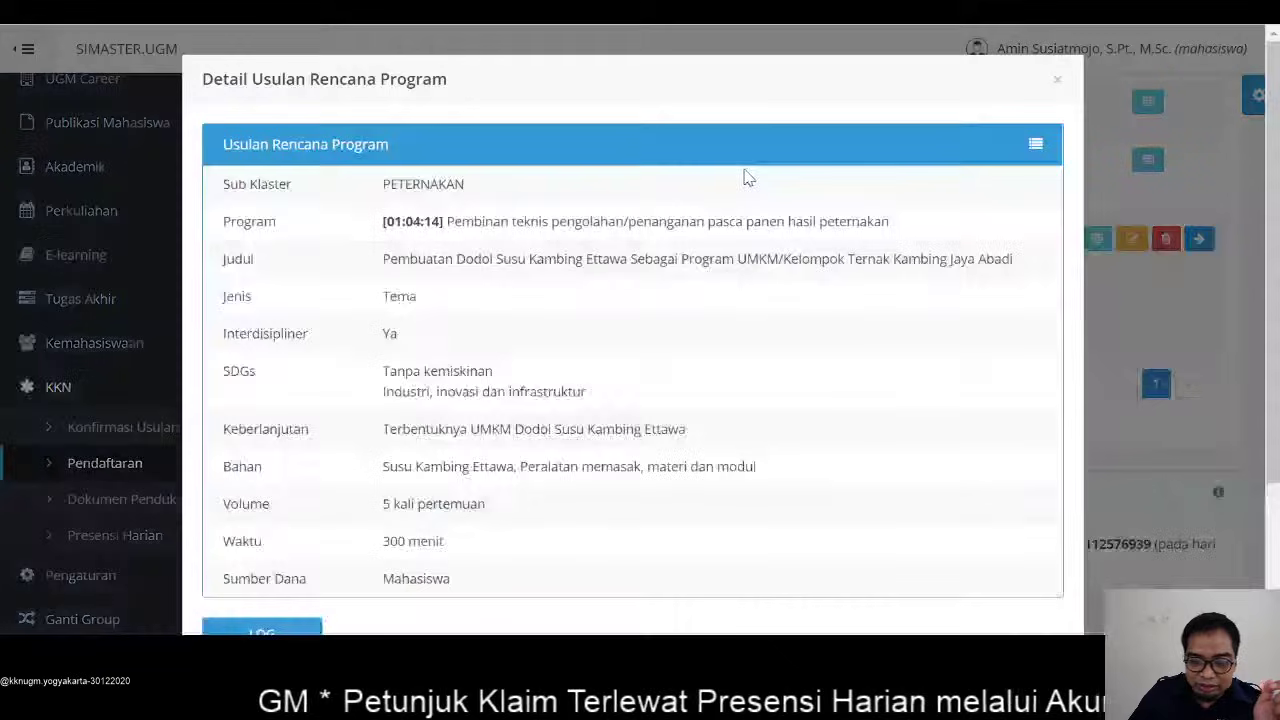
{"action": "scroll", "coordinate": [645, 191], "scroll_direction": "down", "scroll_amount": 2}
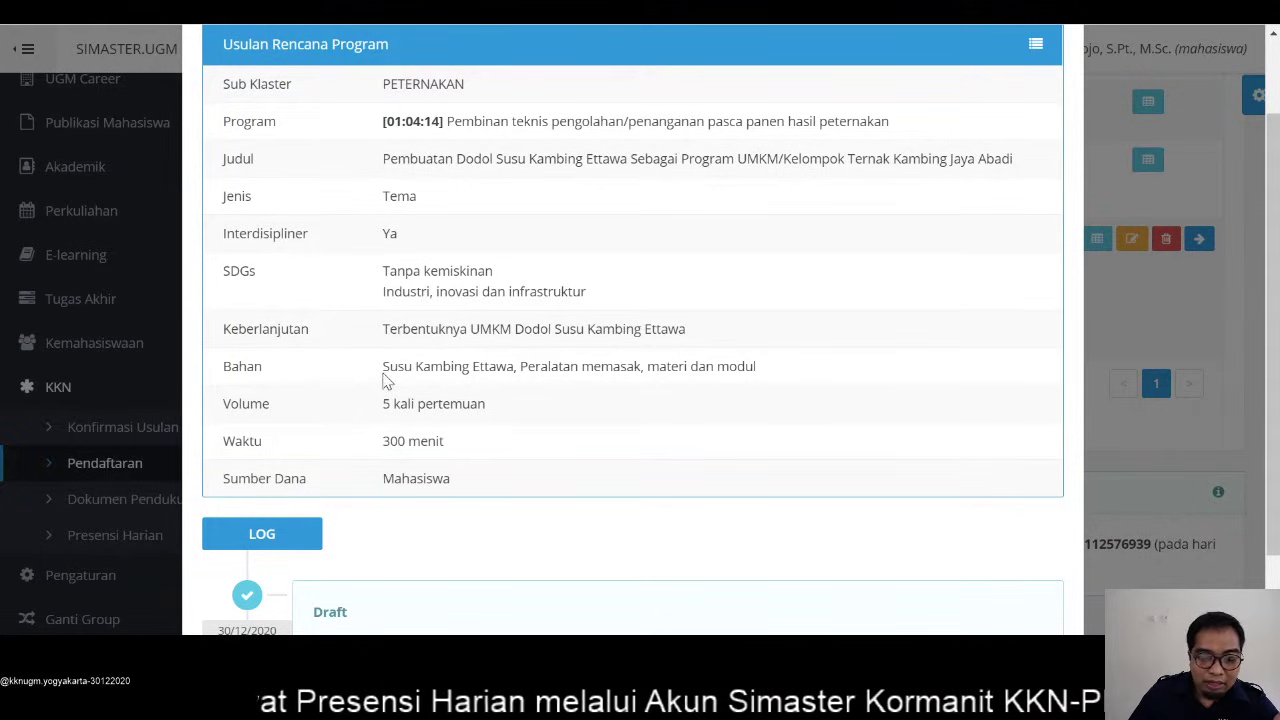
{"action": "left_click_drag", "start_coordinate": [385, 326], "coordinate": [714, 328]}
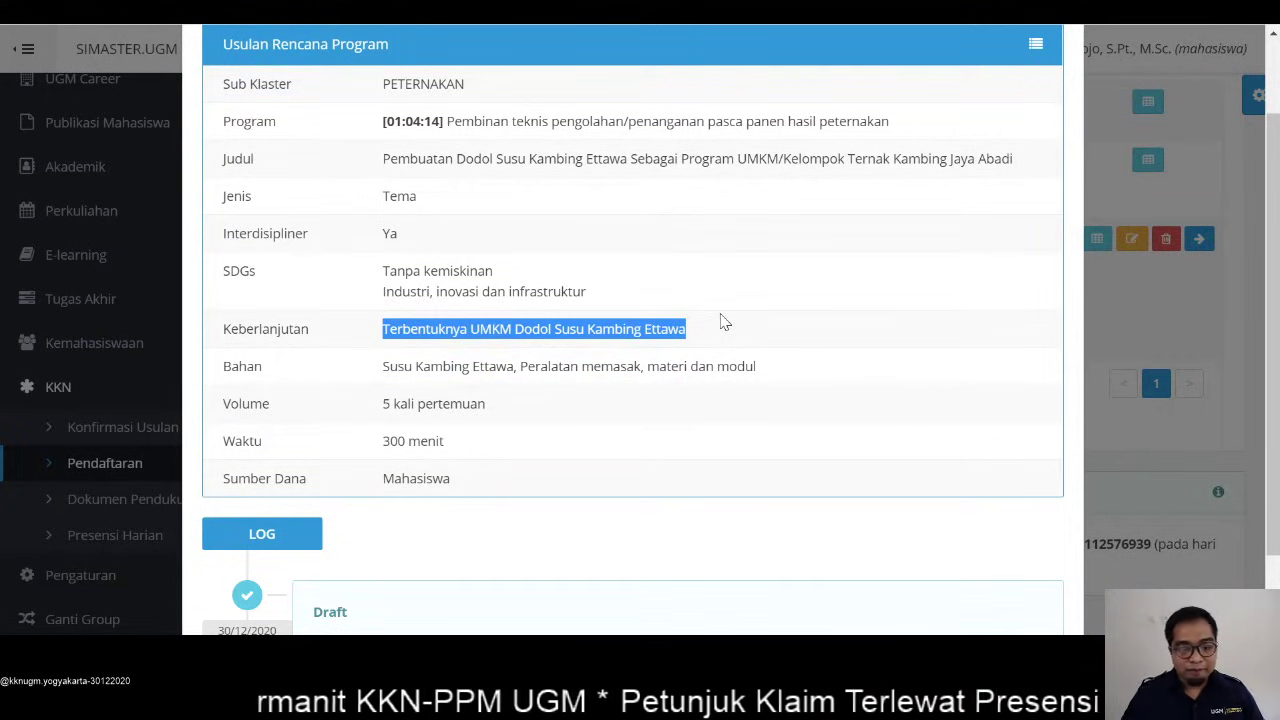
{"action": "scroll", "coordinate": [724, 322], "scroll_direction": "down", "scroll_amount": 2}
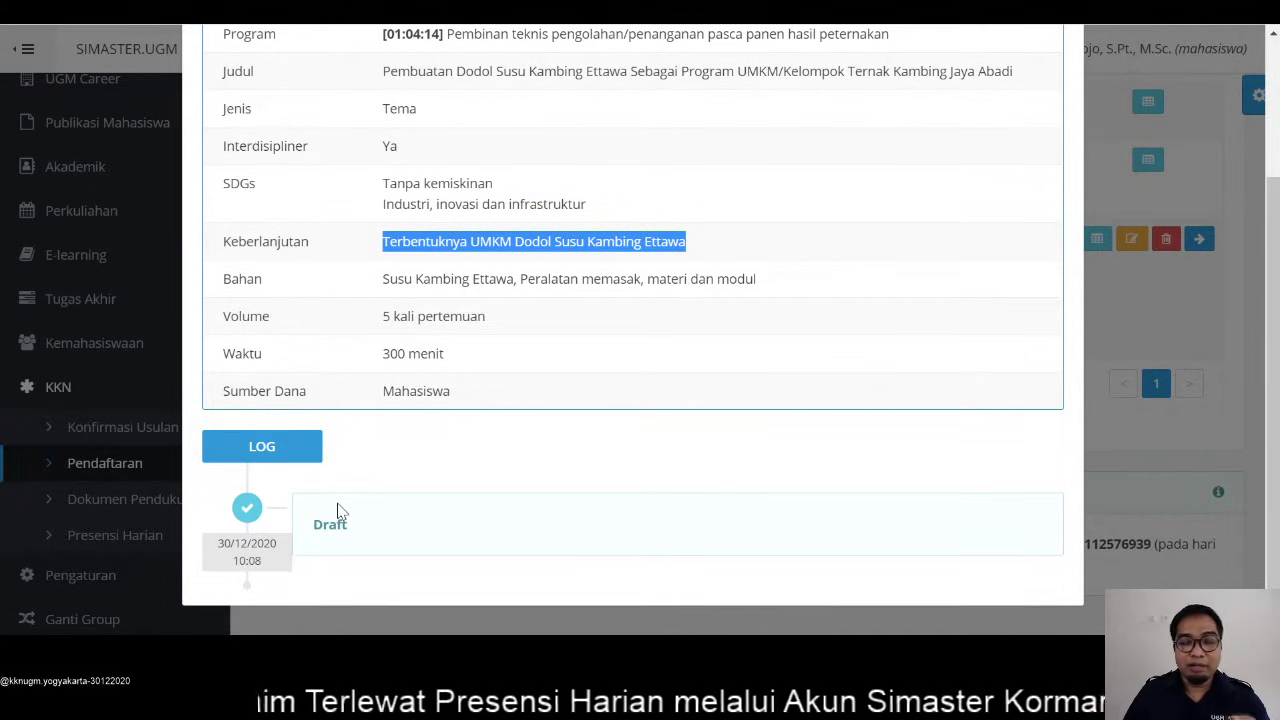
{"action": "scroll", "coordinate": [478, 515], "scroll_direction": "up", "scroll_amount": 3}
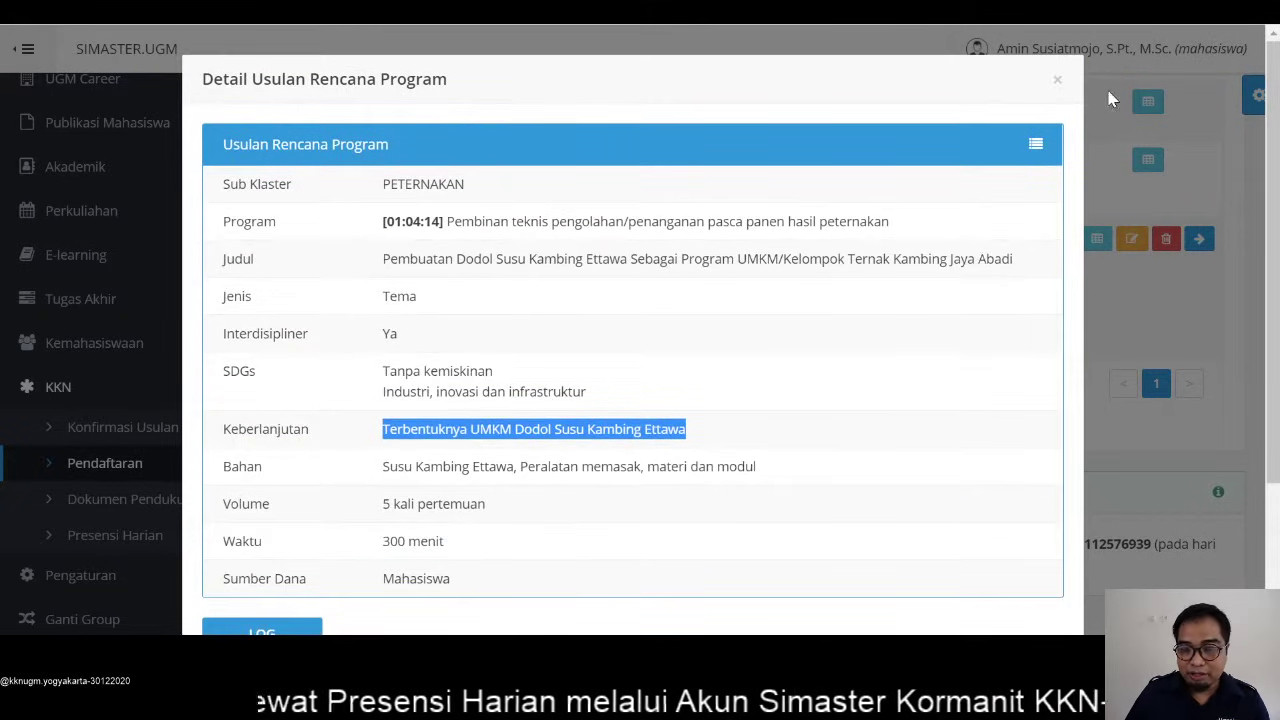
{"action": "left_click", "coordinate": [1057, 81]}
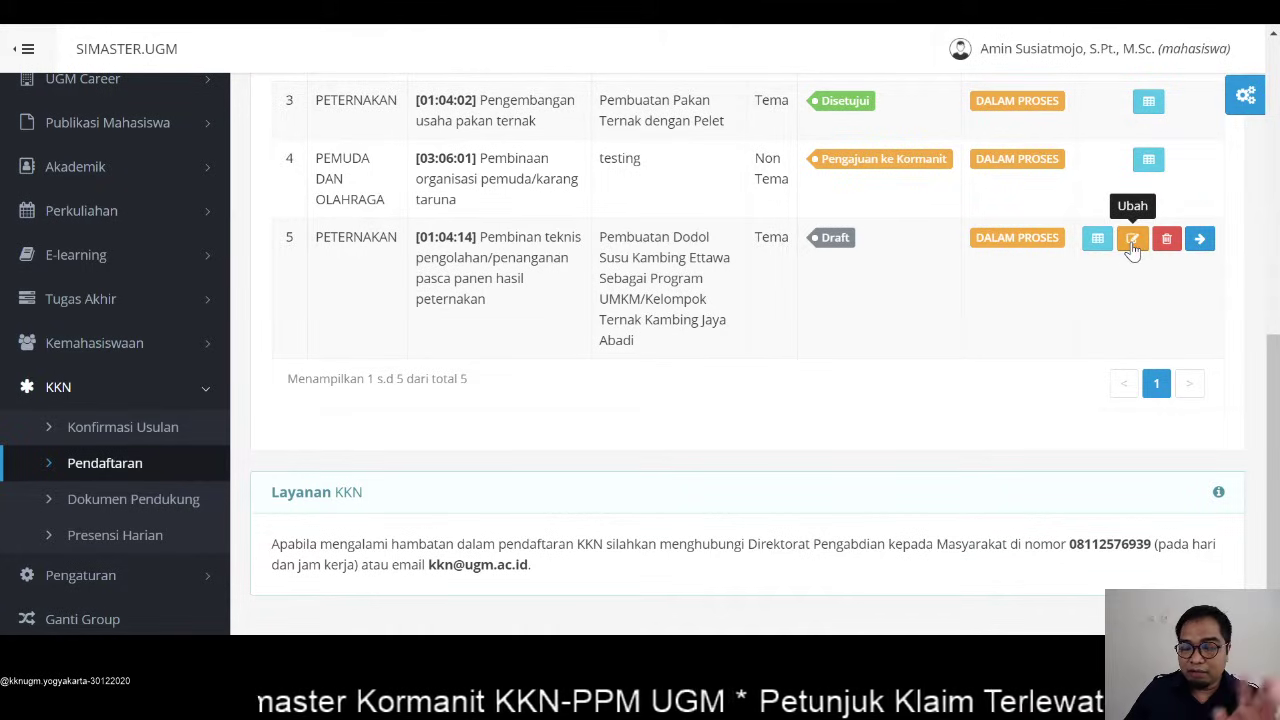
Open the draft dodol proposal for editing and look over its filled-in fields
{"action": "left_click", "coordinate": [1132, 240]}
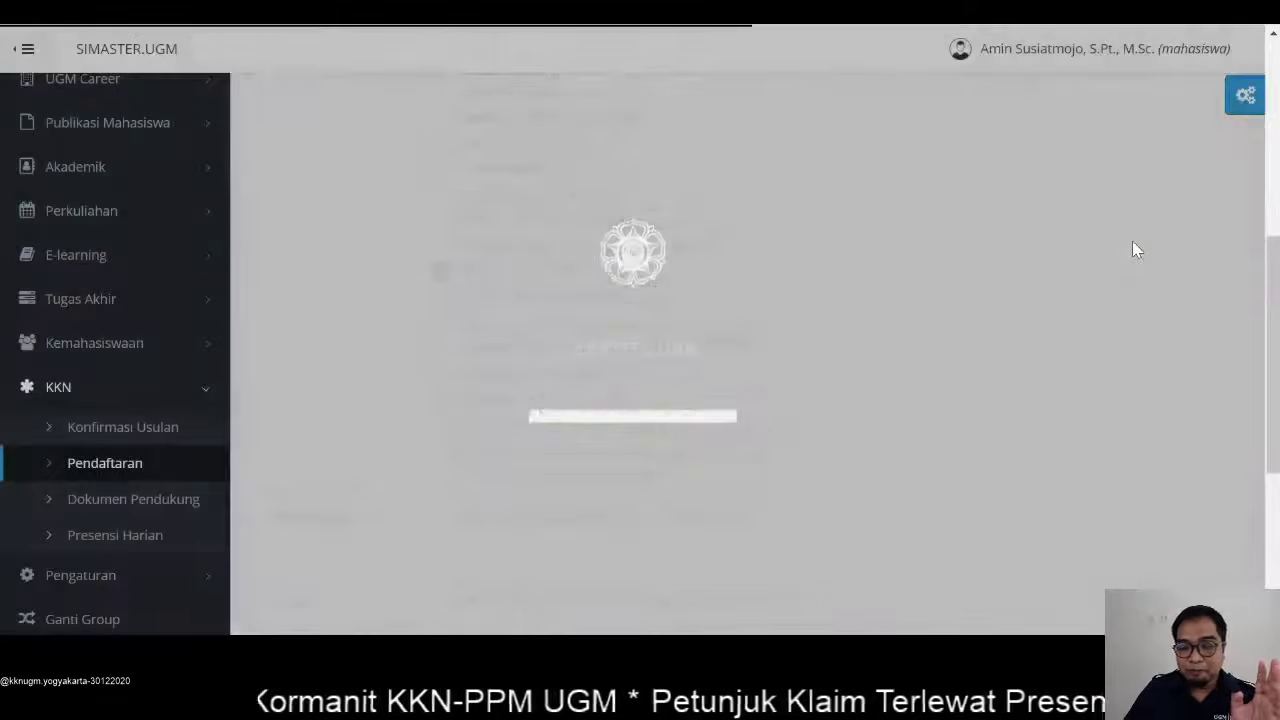
{"action": "scroll", "coordinate": [615, 250], "scroll_direction": "down", "scroll_amount": 1}
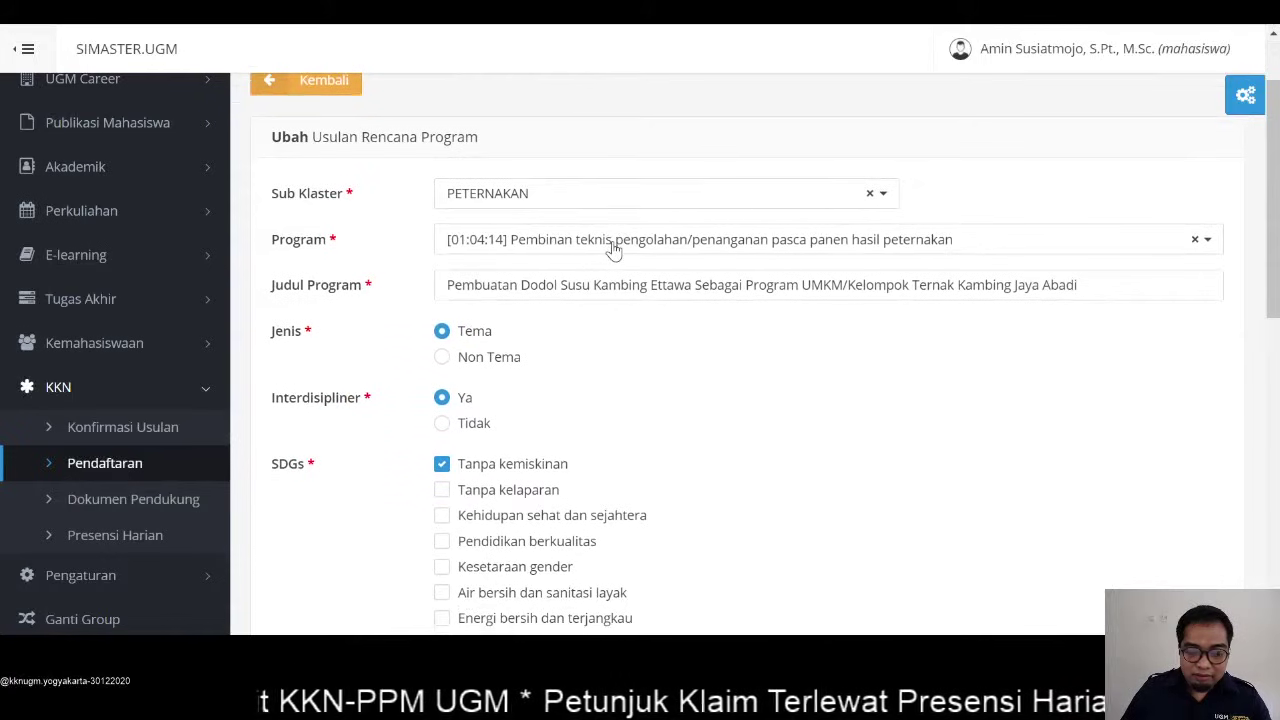
{"action": "scroll", "coordinate": [620, 255], "scroll_direction": "down", "scroll_amount": 2}
{"action": "scroll", "coordinate": [625, 260], "scroll_direction": "up", "scroll_amount": 1}
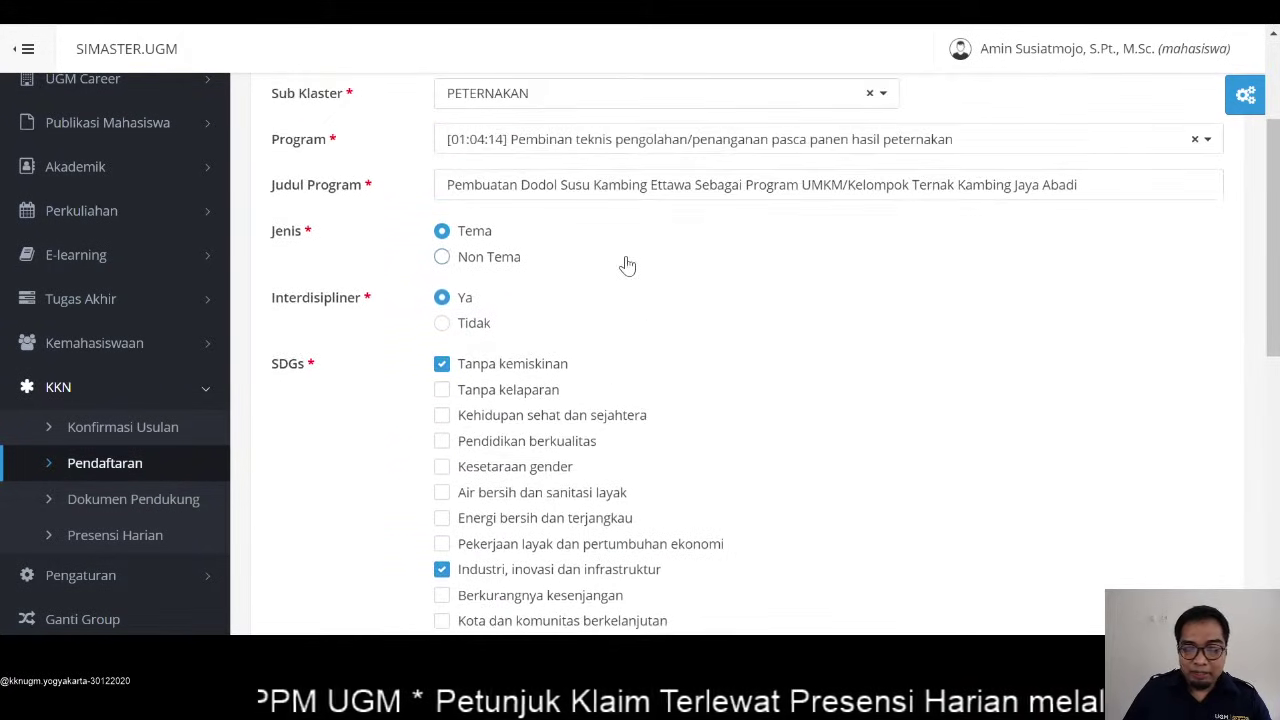
Extend the dodol proposal's Keberlanjutan text with ", Meningkatnya Pendapatan Kelompok." after "Kambing Ettawa"
{"action": "scroll", "coordinate": [814, 270], "scroll_direction": "down", "scroll_amount": 6}
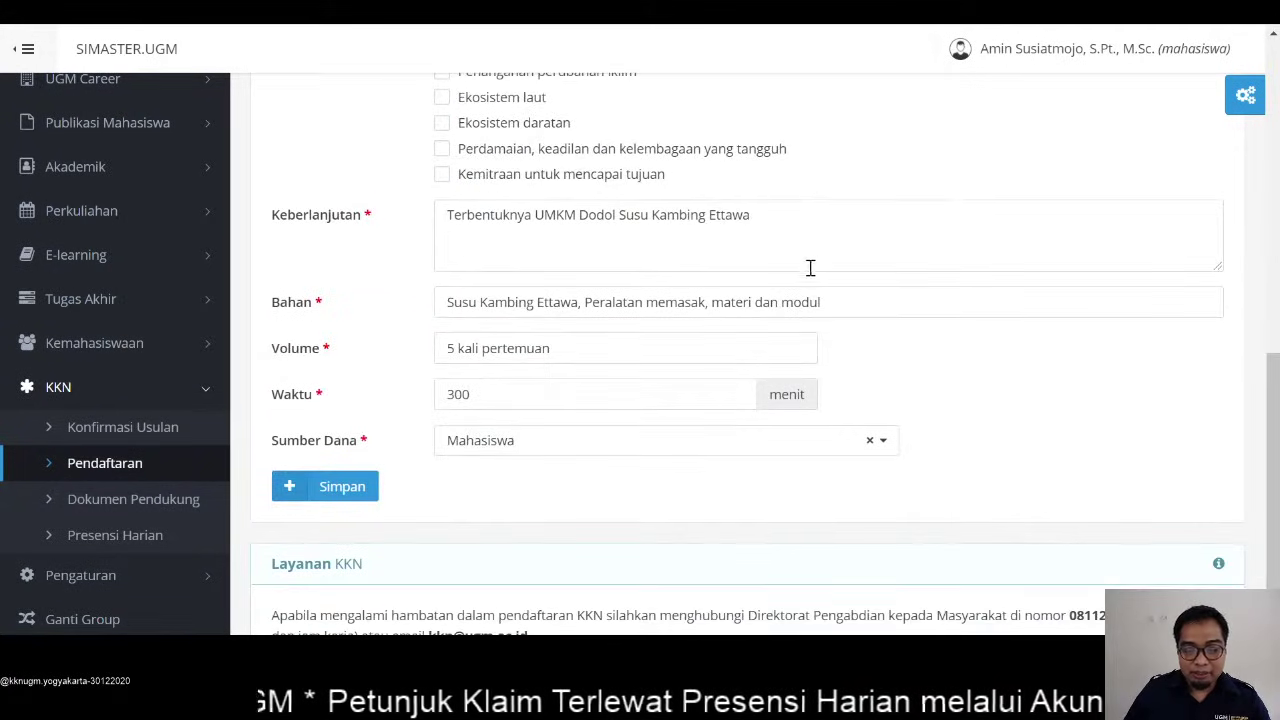
{"action": "left_click", "coordinate": [809, 220]}
{"action": "type", "text": ", "}
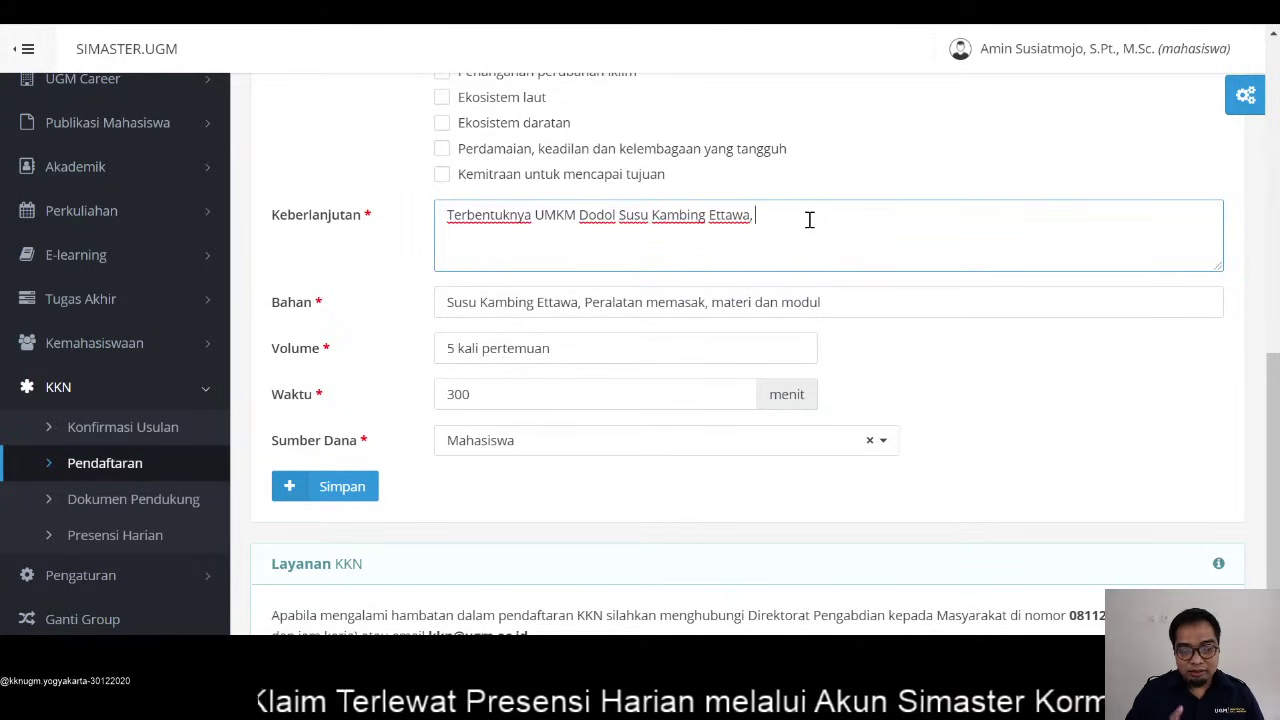
{"action": "type", "text": "Meningkatnyua"}
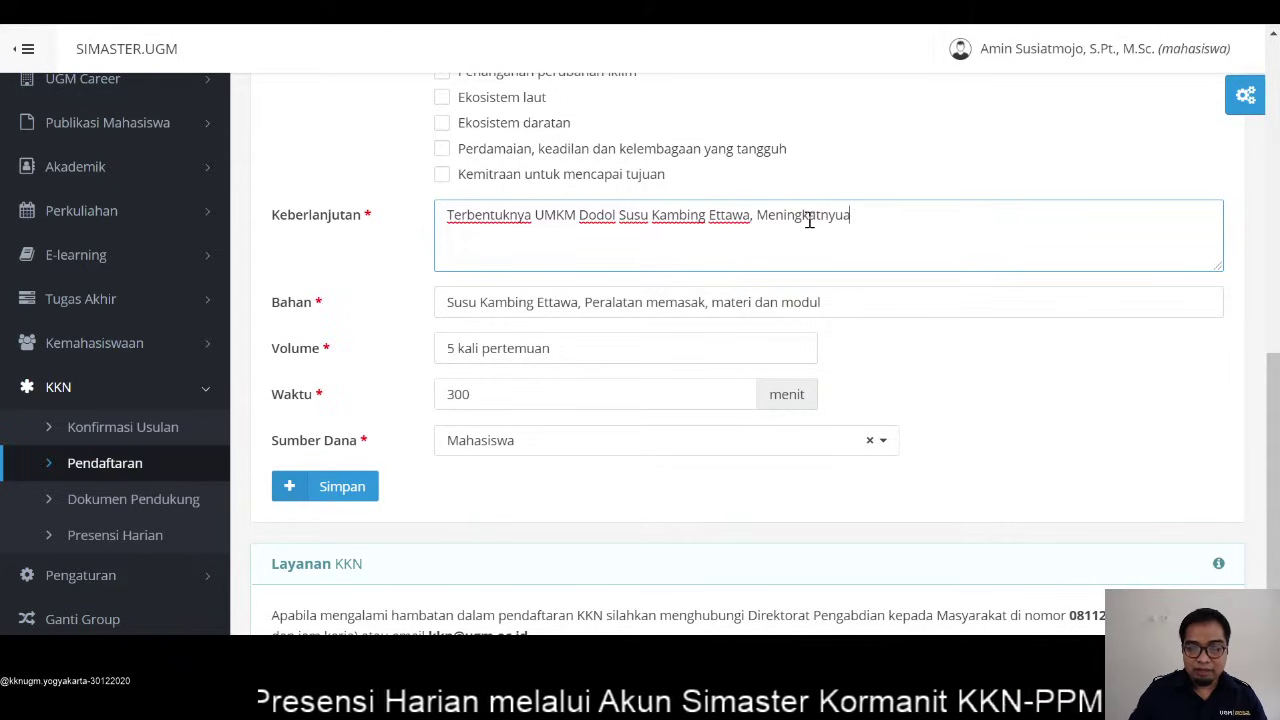
{"action": "key", "text": "BackSpace"}
{"action": "key", "text": "BackSpace"}
{"action": "type", "text": "a Pendapatat"}
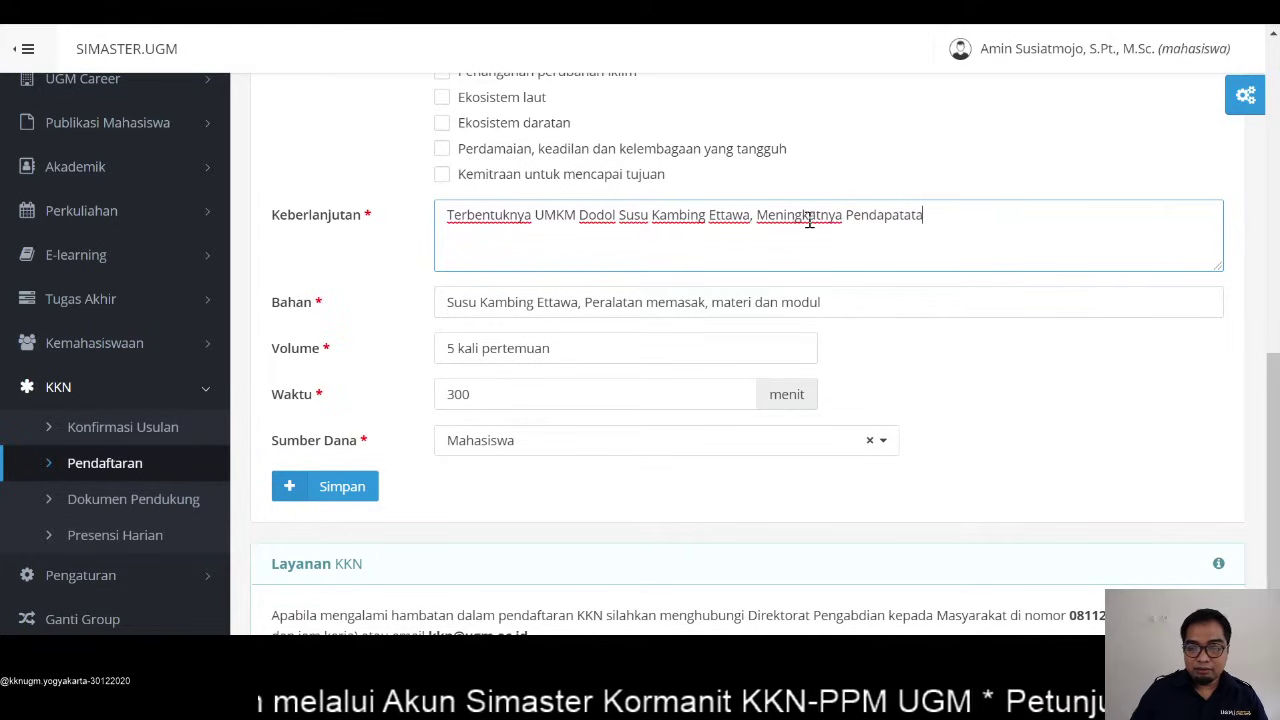
{"action": "key", "text": "BackSpace"}
{"action": "type", "text": "n"}
{"action": "key", "text": "BackSpace"}
{"action": "type", "text": "n Kelompok."}
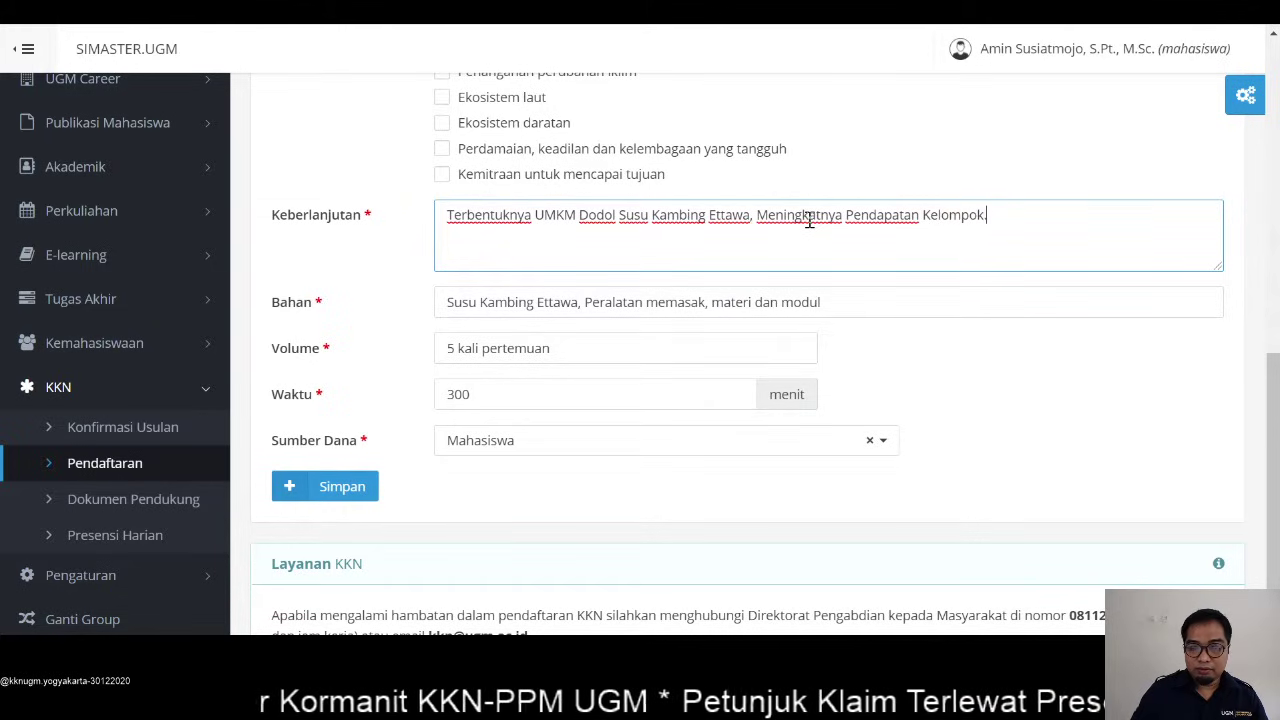
Add "Menignkatnya Keterampilan dan Wawasan Kelompok" to the end of the Keberlanjutan text
{"action": "type", "text": " Menigngkatn"}
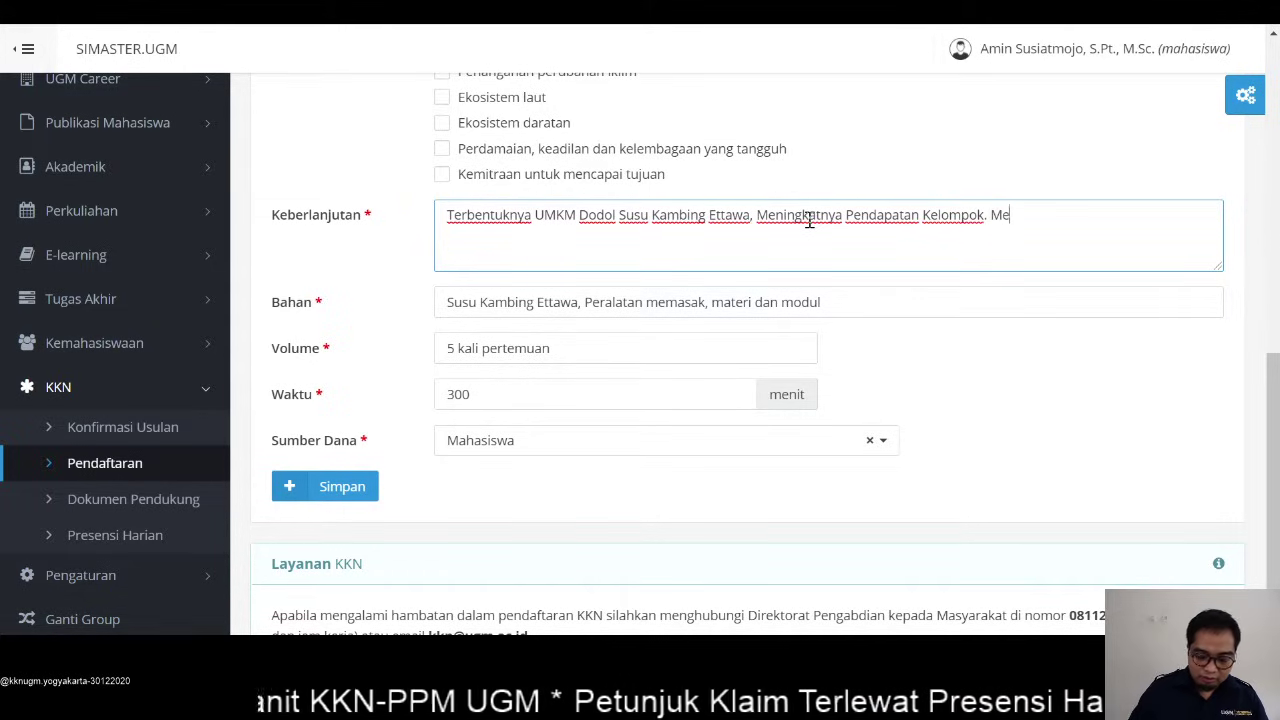
{"action": "key", "text": "BackSpace"}
{"action": "key", "text": "BackSpace"}
{"action": "type", "text": "tnya"}
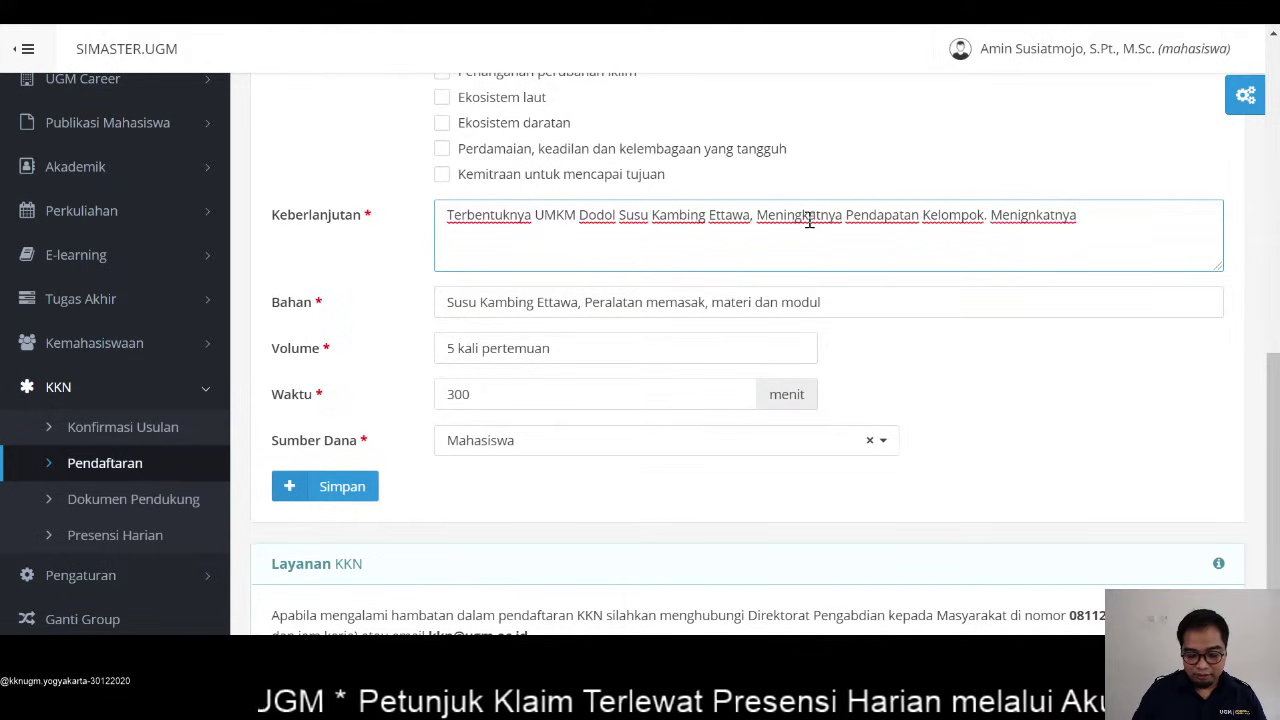
{"action": "type", "text": " Ketera"}
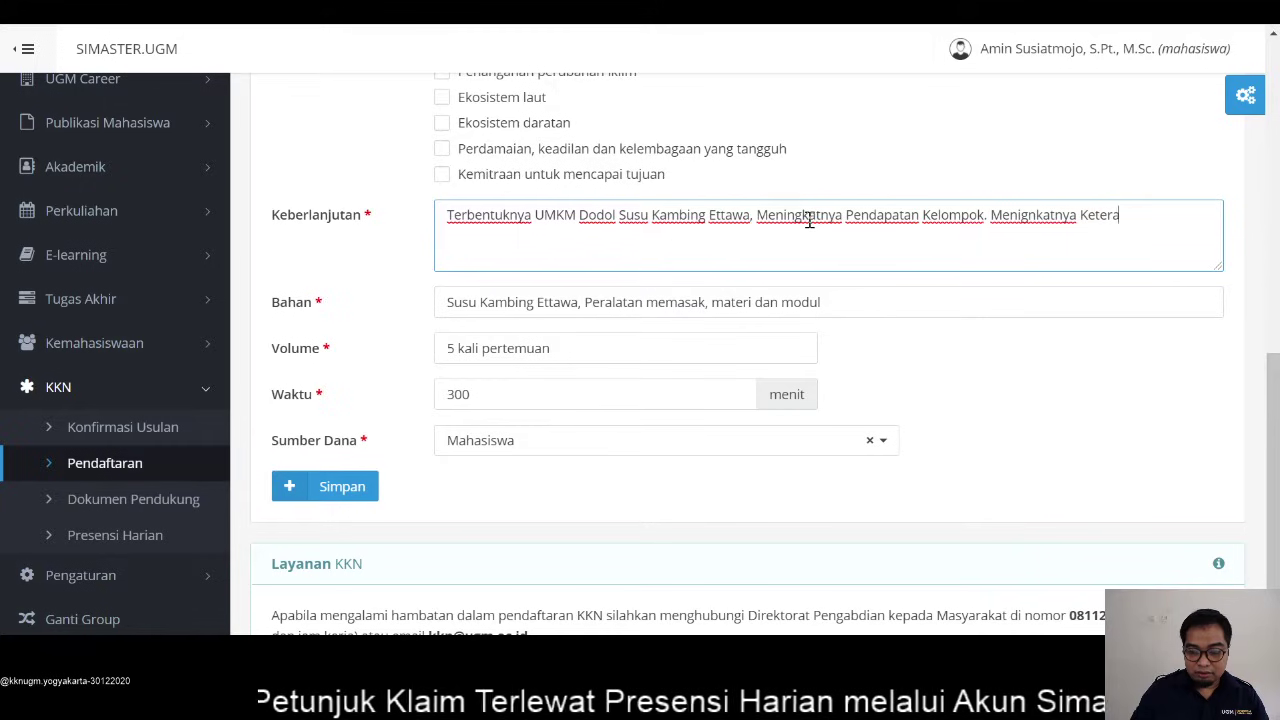
{"action": "type", "text": "mpilan dan"}
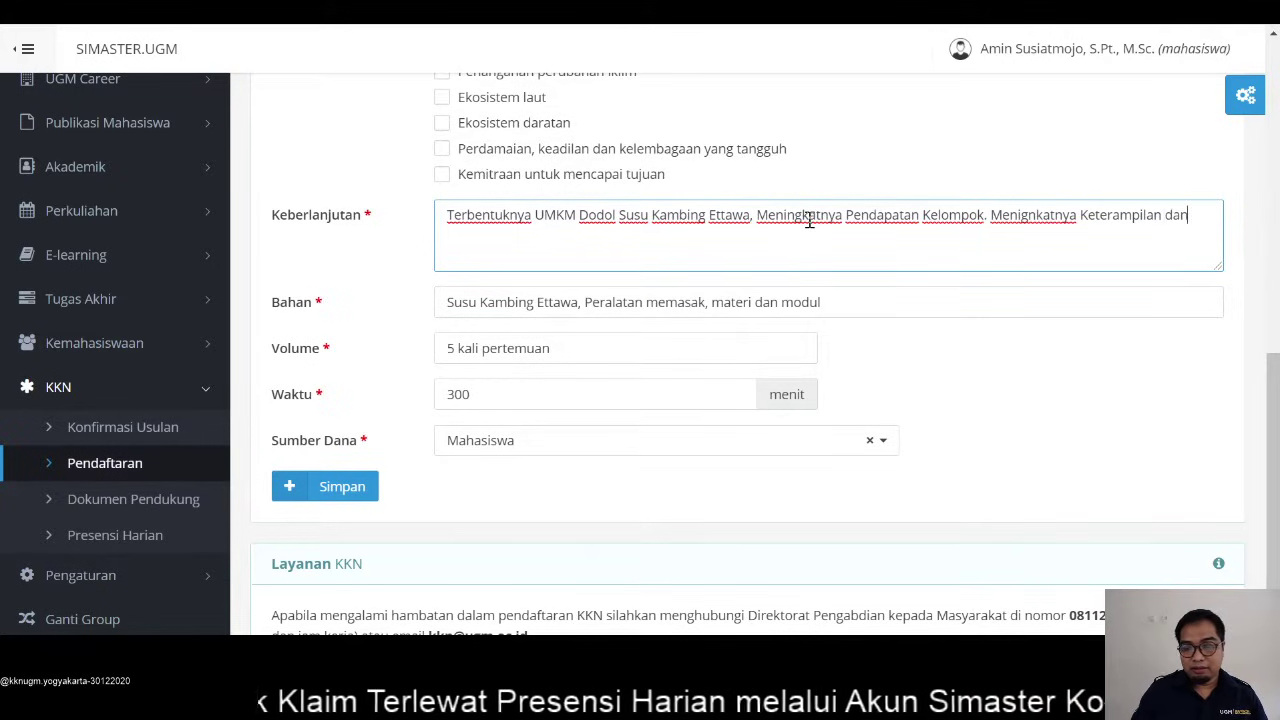
{"action": "type", "text": " Wawasan Kelompok"}
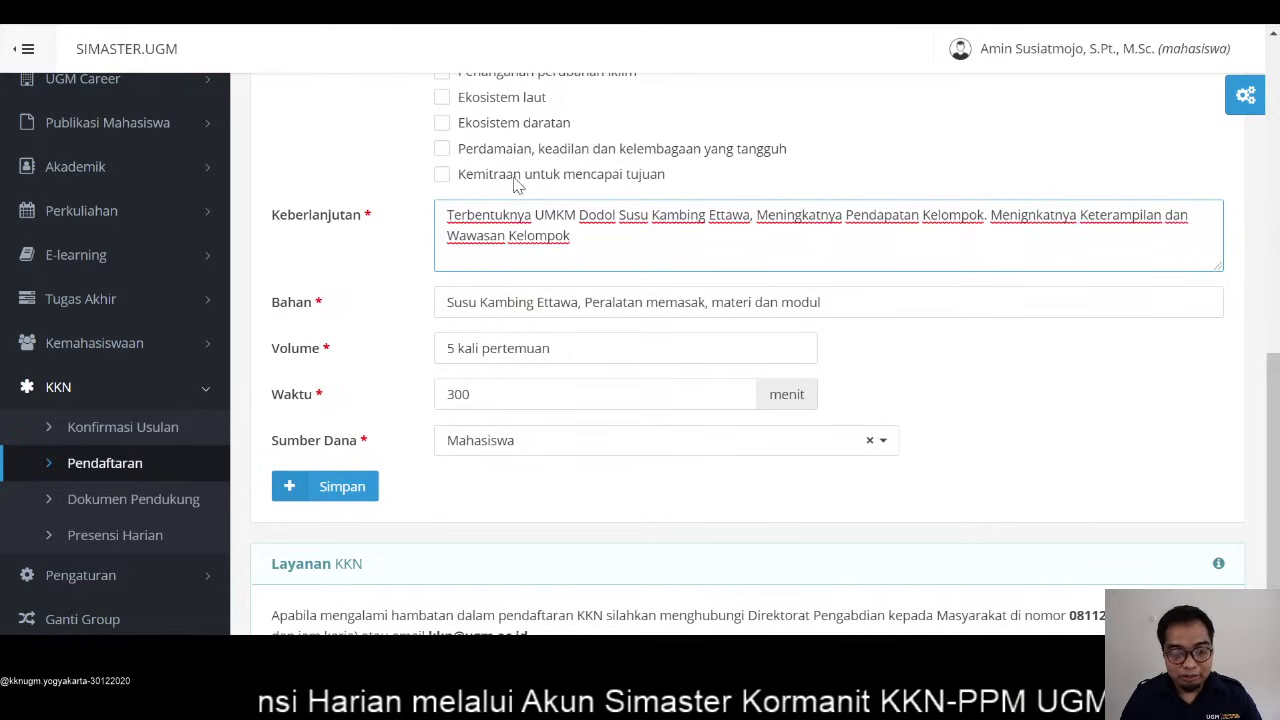
Set the Volume to "6 kali pertemuan" and the Waktu to 540 menit, and save the edited proposal
{"action": "double_click", "coordinate": [450, 350]}
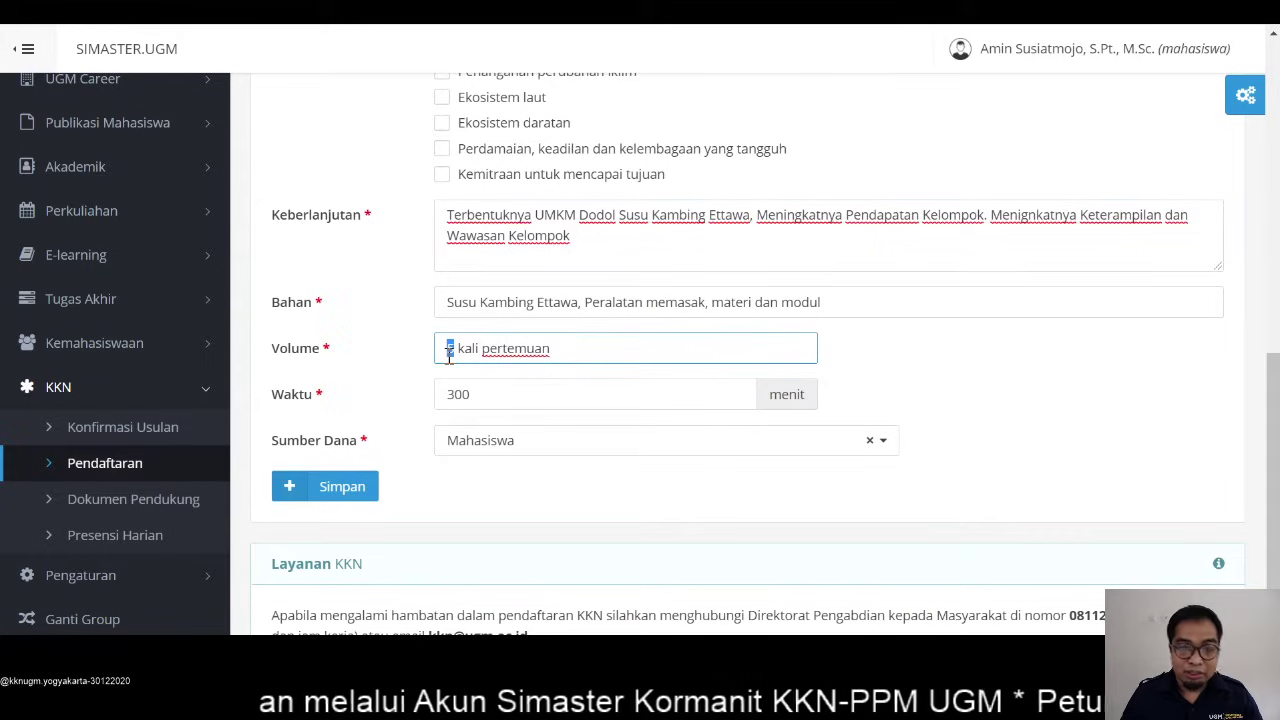
{"action": "type", "text": "6"}
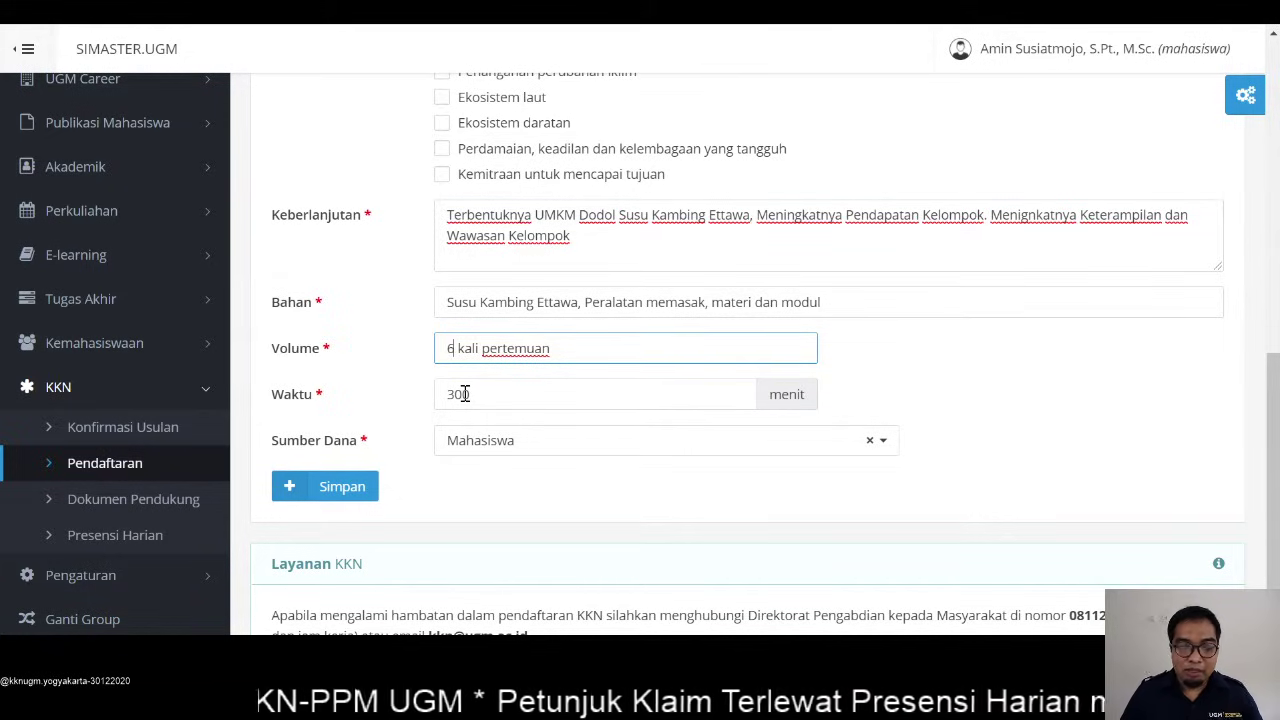
{"action": "double_click", "coordinate": [458, 392]}
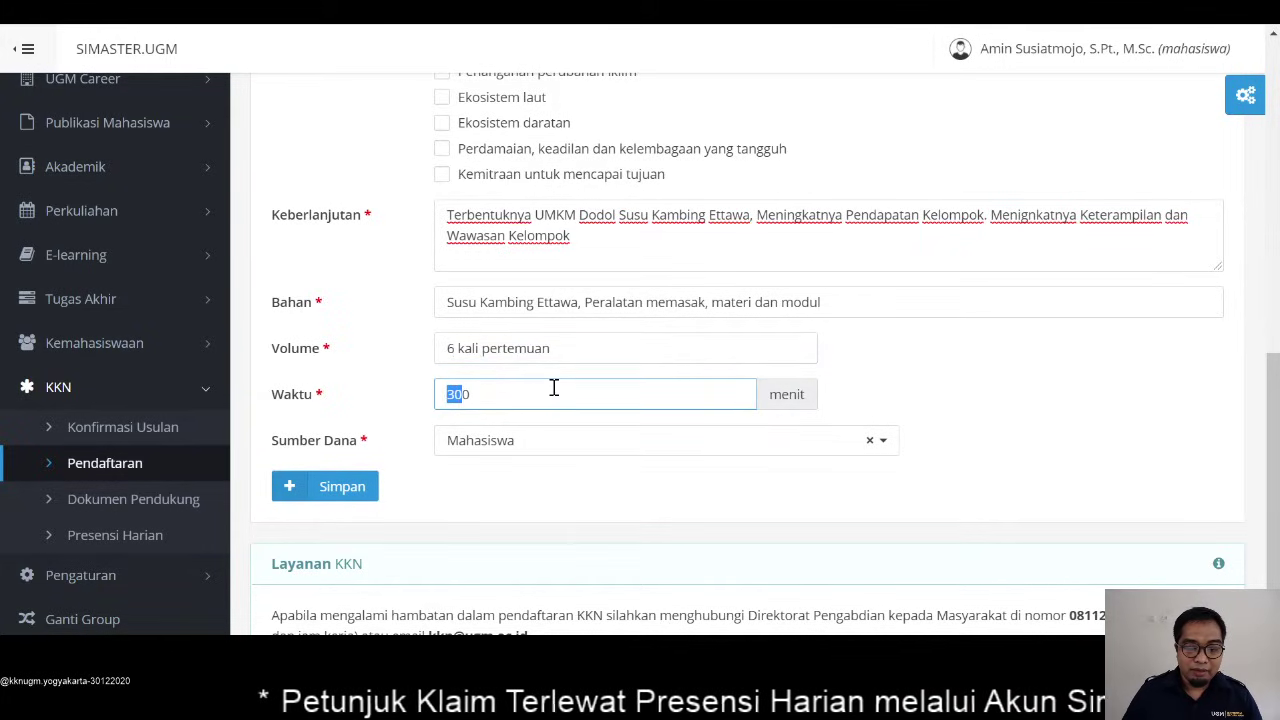
{"action": "type", "text": "540"}
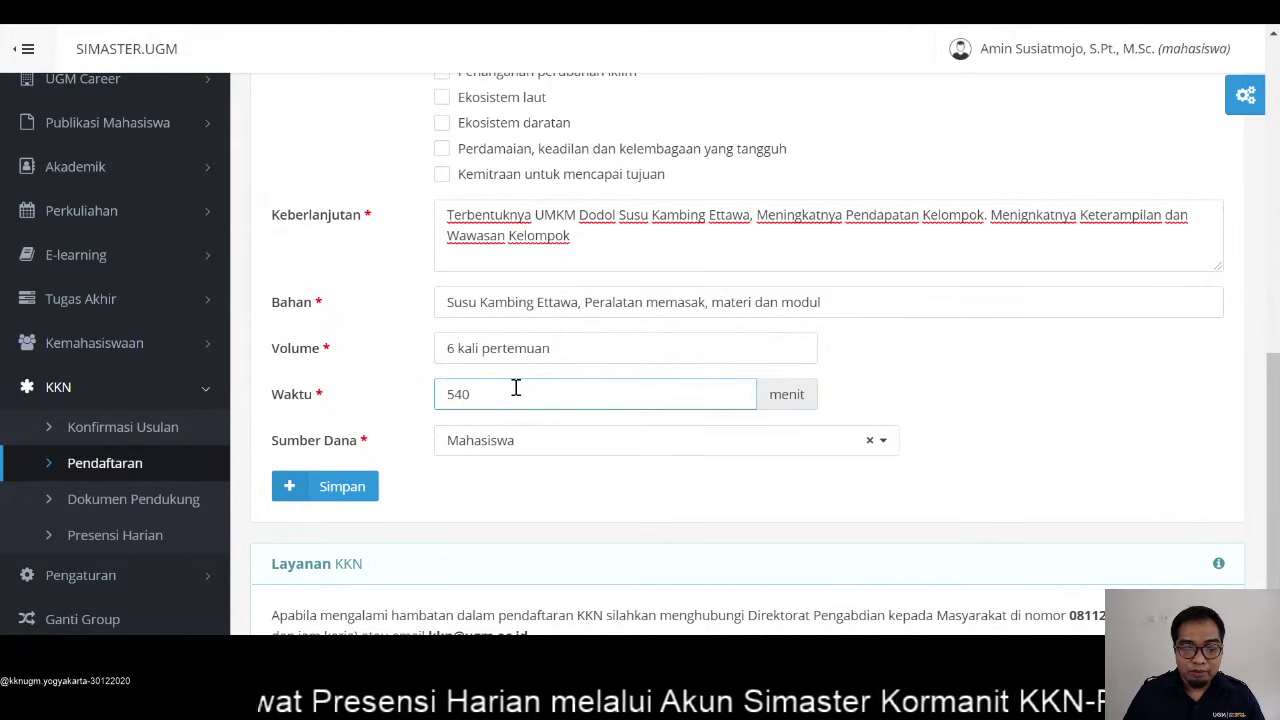
{"action": "left_click", "coordinate": [339, 492]}
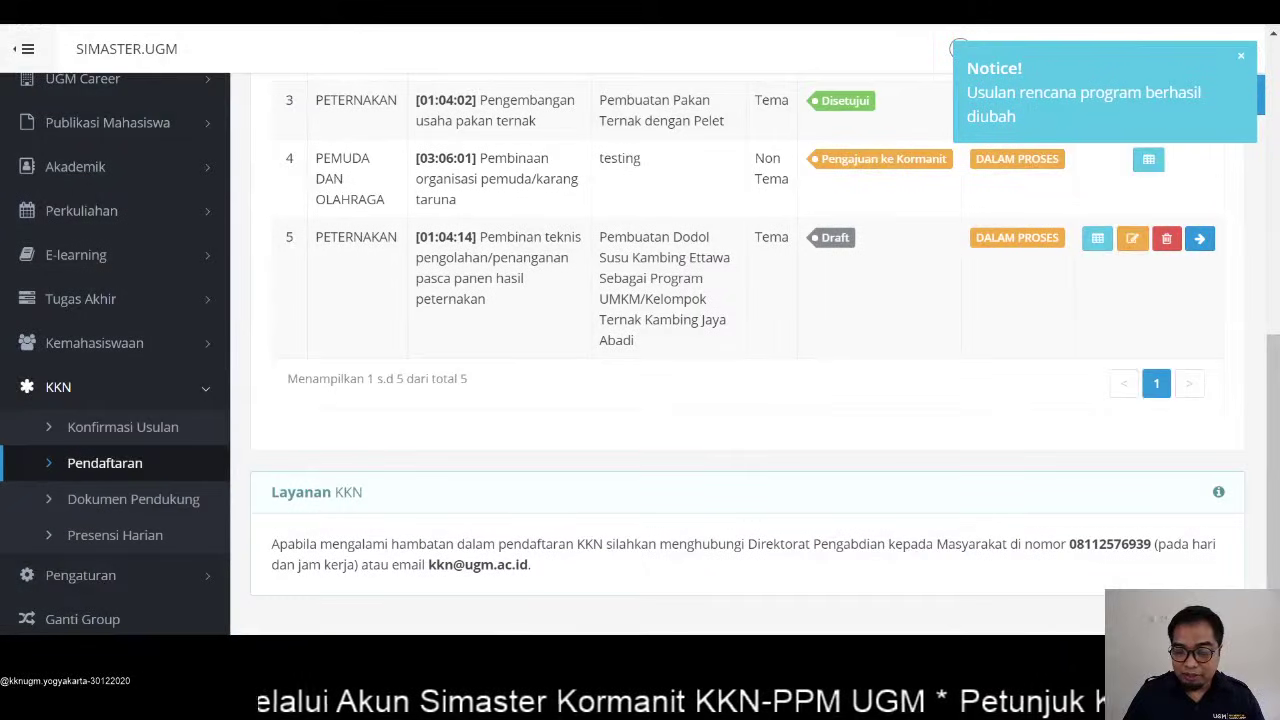
Review the edited dodol proposal's details, checking its Keberlanjutan, Bahan, Volume and Waktu entries, and close them
{"action": "left_click", "coordinate": [1097, 238]}
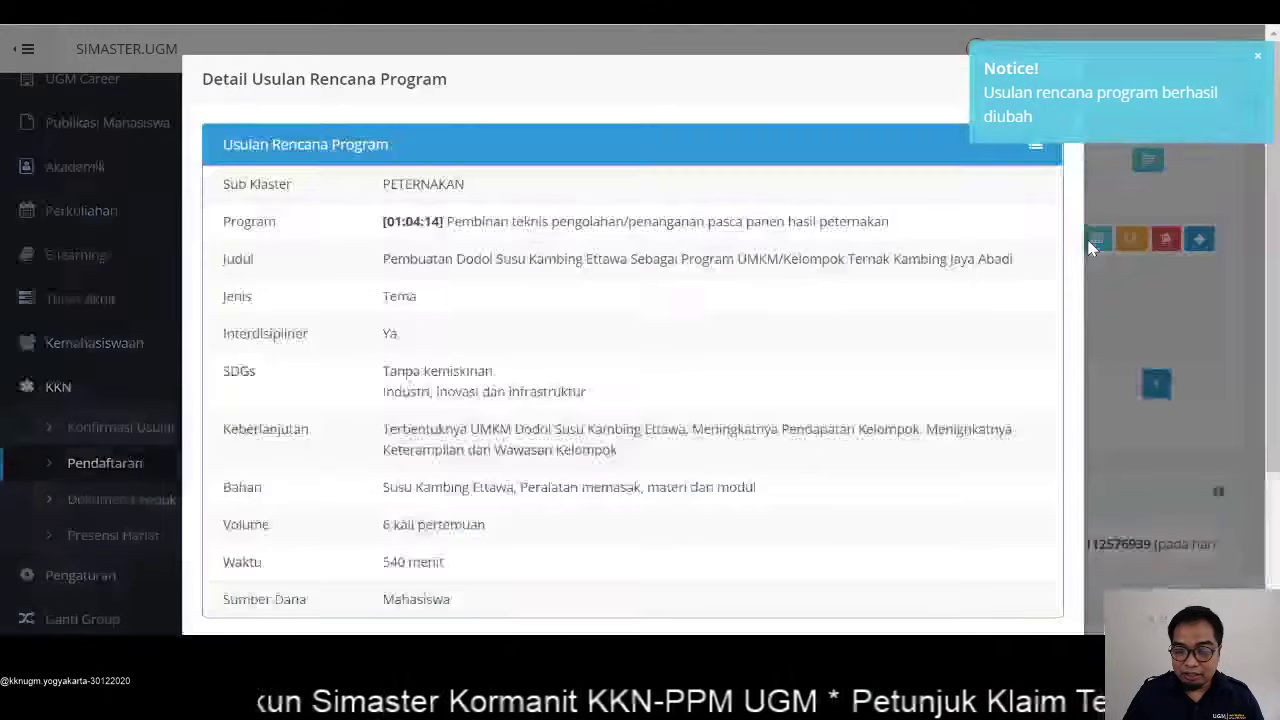
{"action": "scroll", "coordinate": [758, 258], "scroll_direction": "down", "scroll_amount": 2}
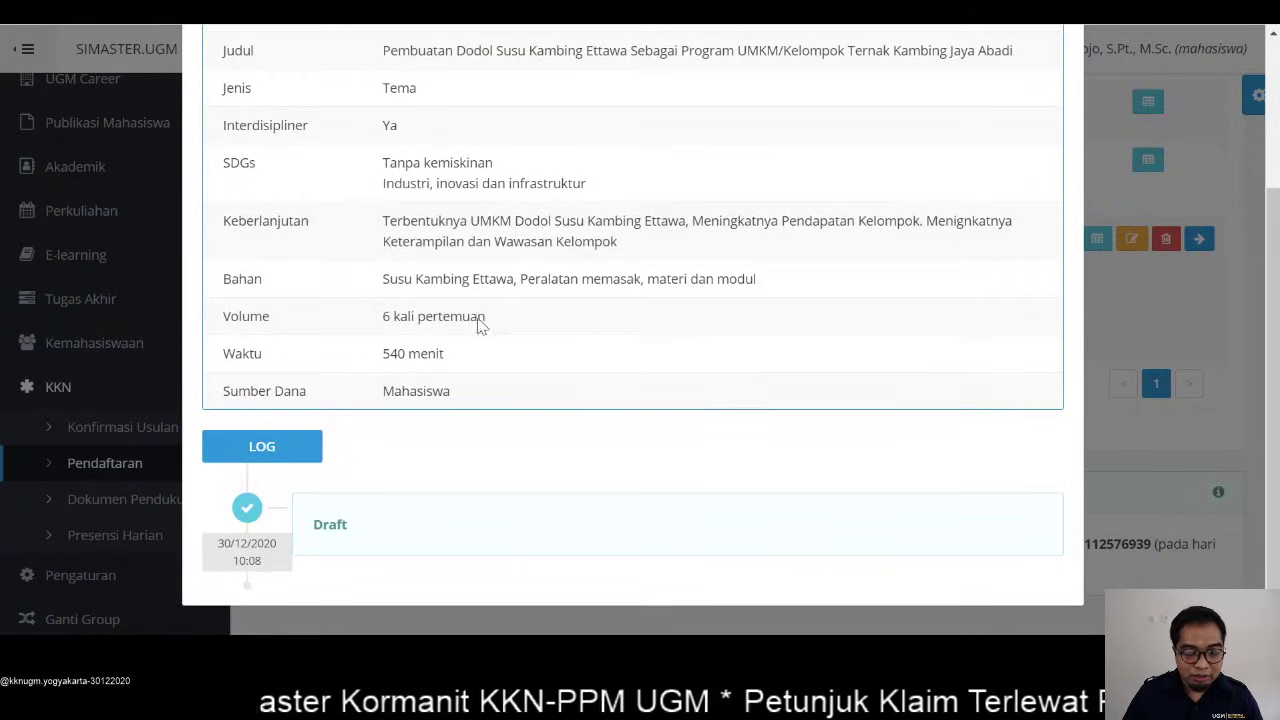
{"action": "left_click_drag", "start_coordinate": [466, 398], "coordinate": [634, 254]}
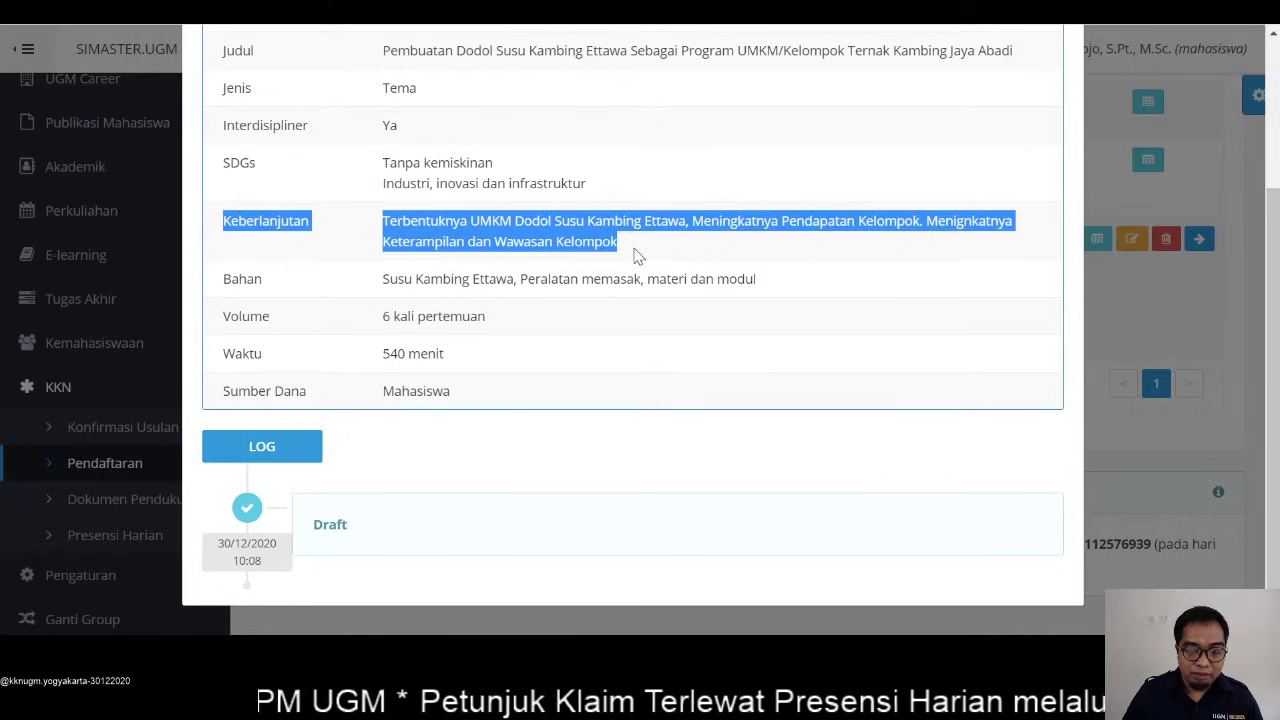
{"action": "left_click_drag", "start_coordinate": [803, 289], "coordinate": [412, 288]}
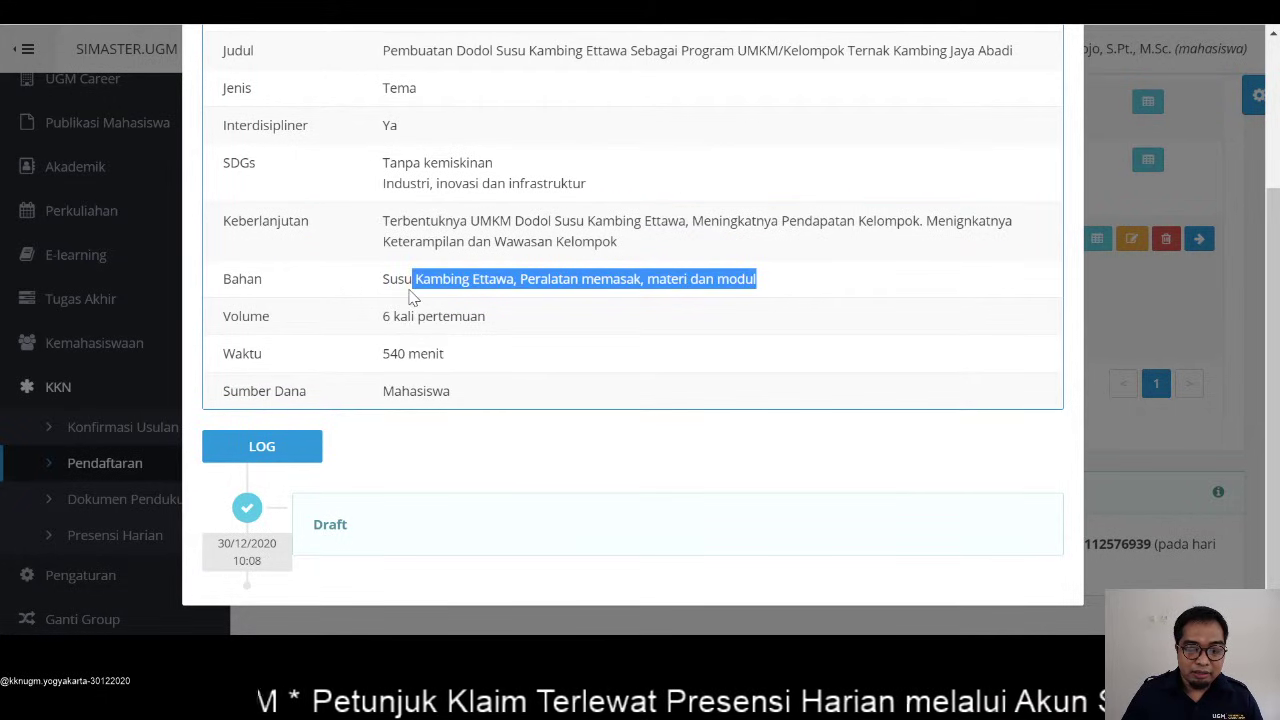
{"action": "left_click_drag", "start_coordinate": [493, 330], "coordinate": [383, 331]}
{"action": "left_click_drag", "start_coordinate": [452, 360], "coordinate": [381, 362]}
{"action": "scroll", "coordinate": [1002, 230], "scroll_direction": "up", "scroll_amount": 3}
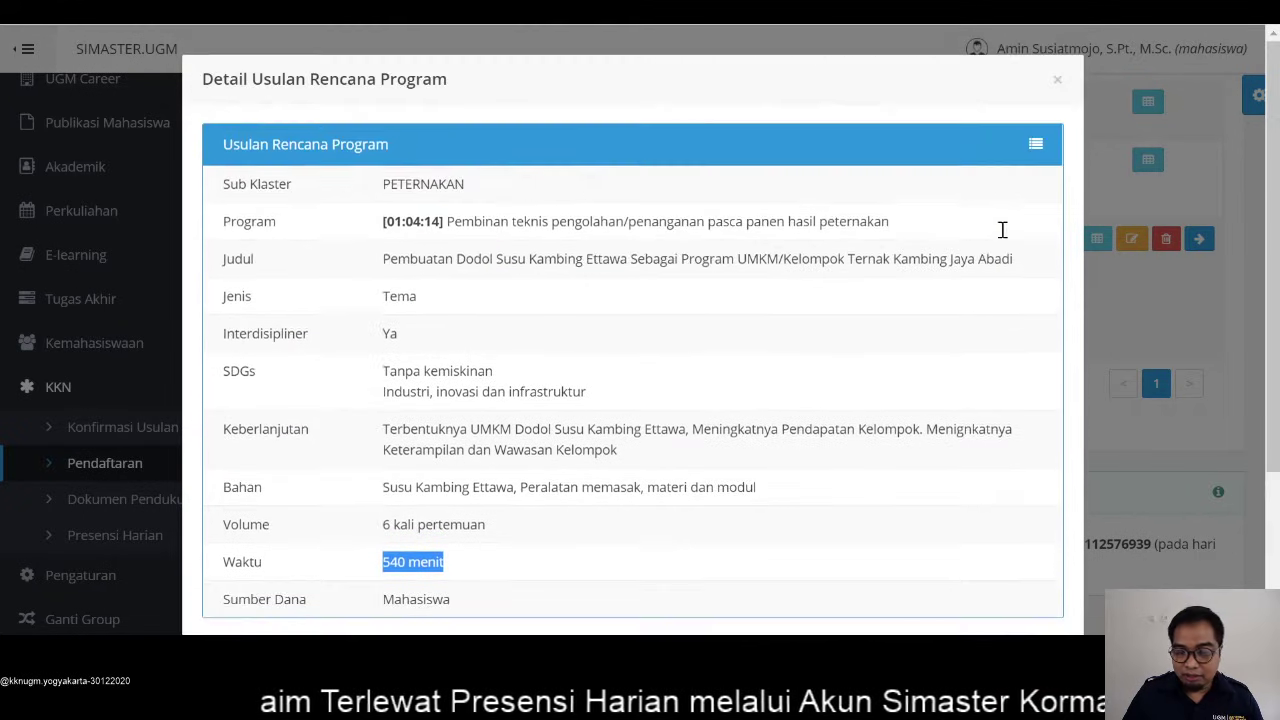
{"action": "left_click", "coordinate": [1057, 81]}
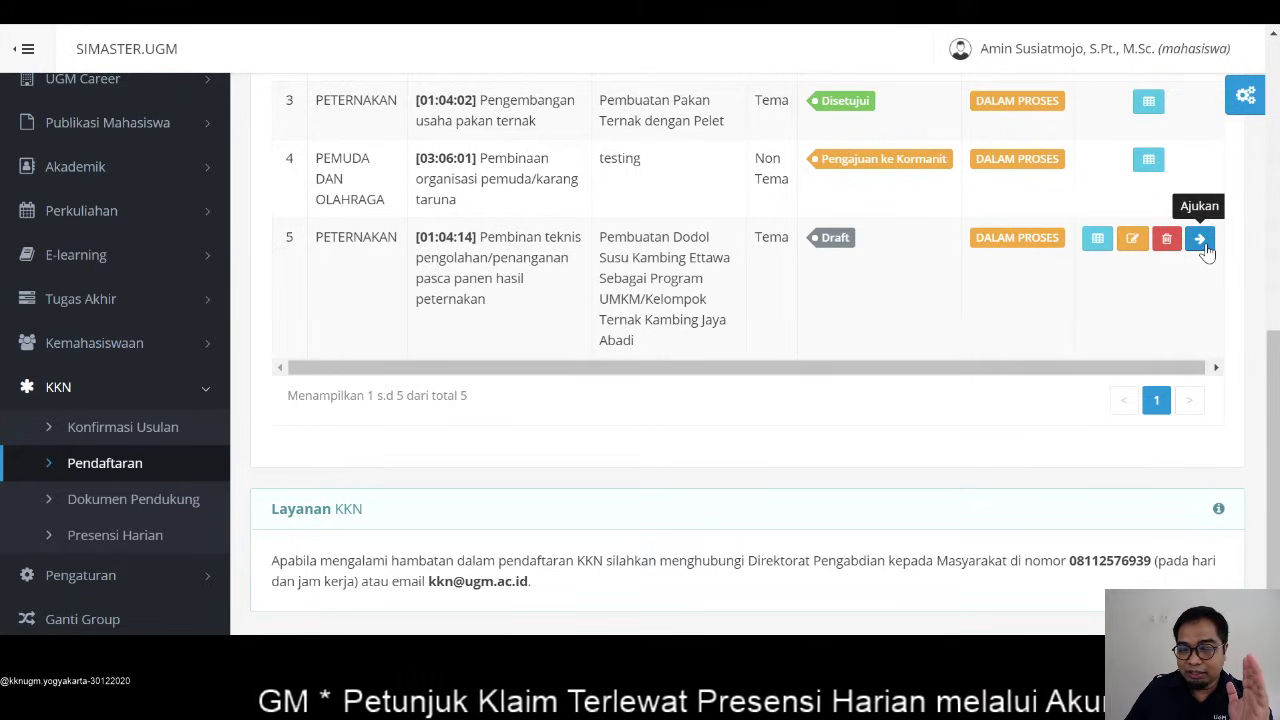
Submit the draft dodol proposal to the Kormasit, confirm the submission, and check its details and log
{"action": "left_click", "coordinate": [1205, 247]}
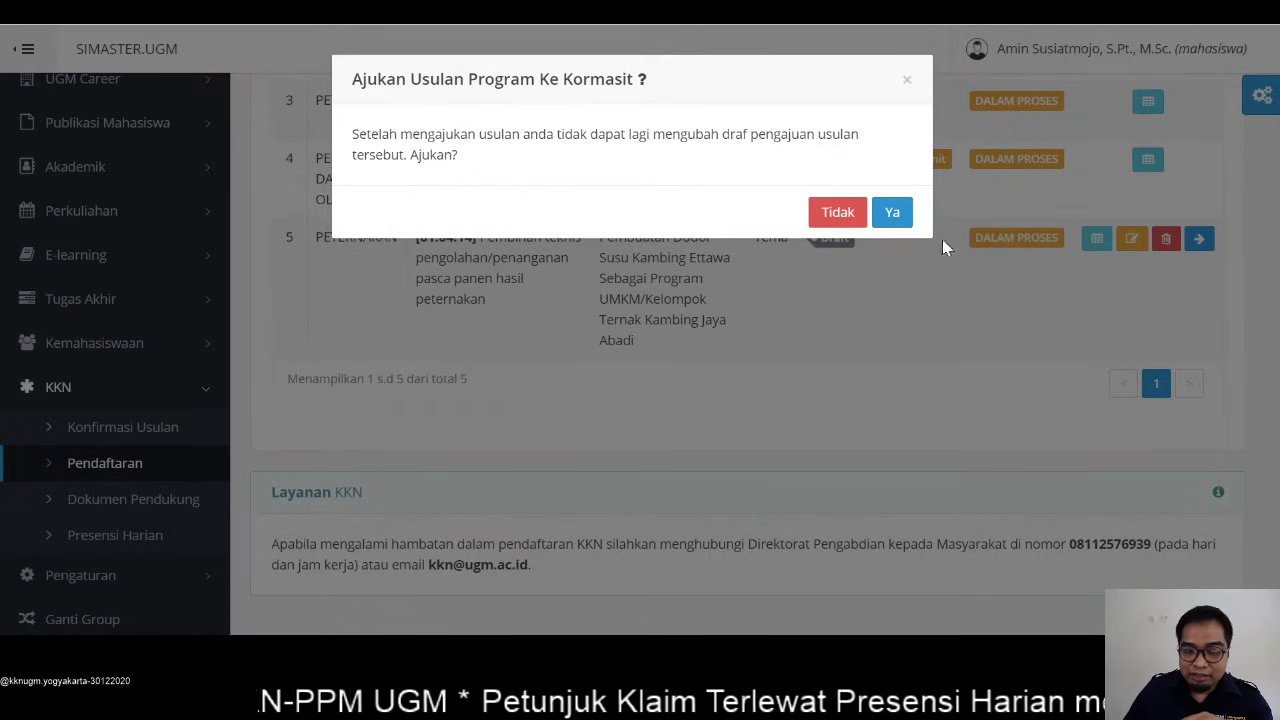
{"action": "left_click", "coordinate": [892, 213]}
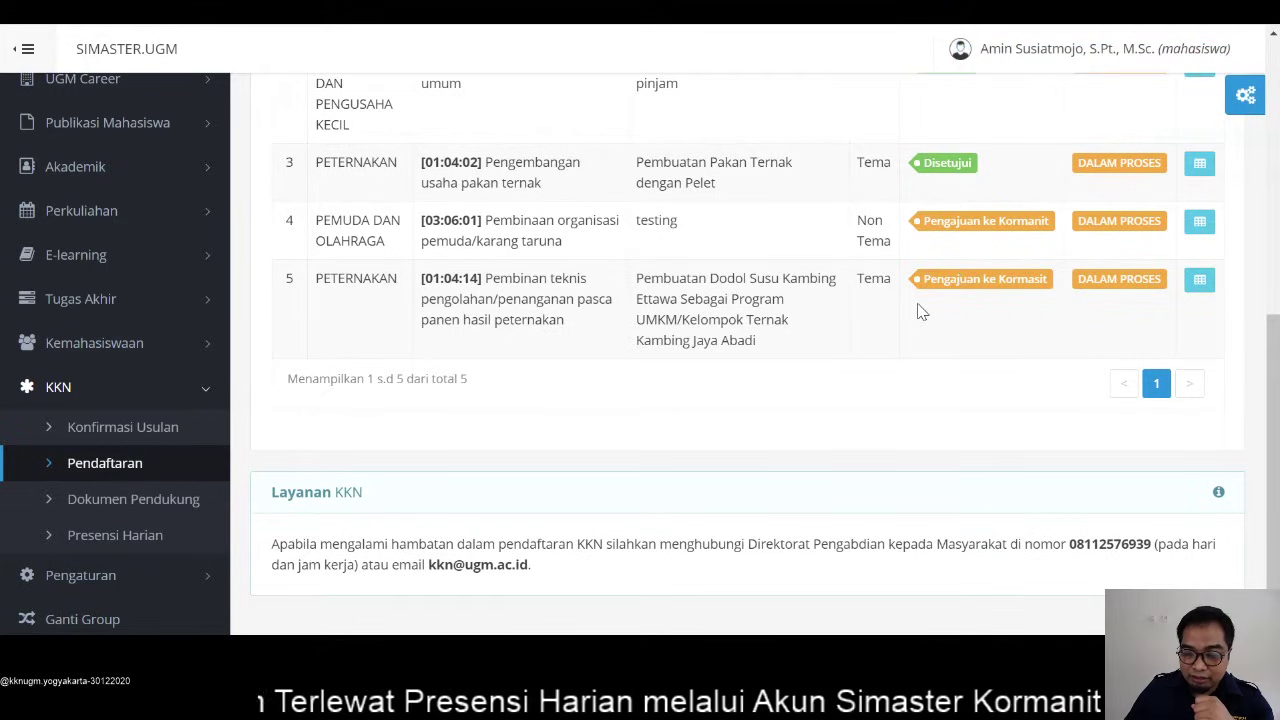
{"action": "left_click", "coordinate": [1199, 280]}
{"action": "scroll", "coordinate": [445, 190], "scroll_direction": "down", "scroll_amount": 3}
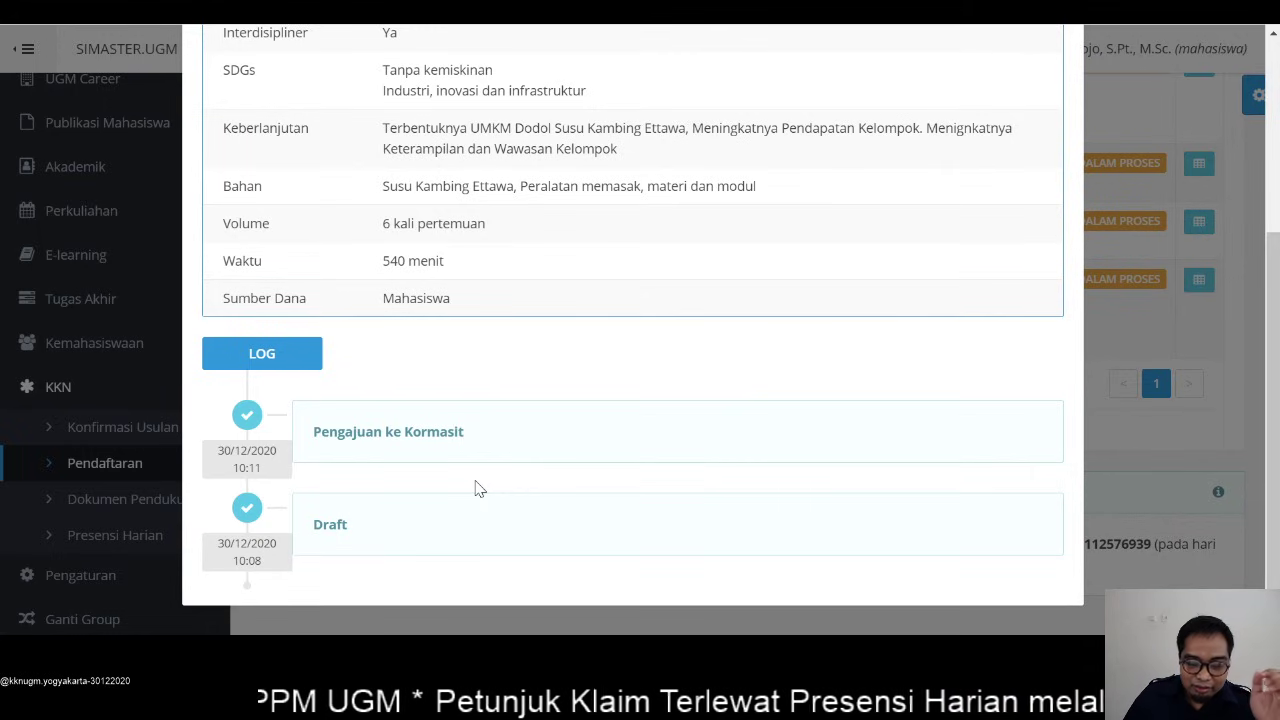
{"action": "scroll", "coordinate": [1127, 228], "scroll_direction": "up", "scroll_amount": 3}
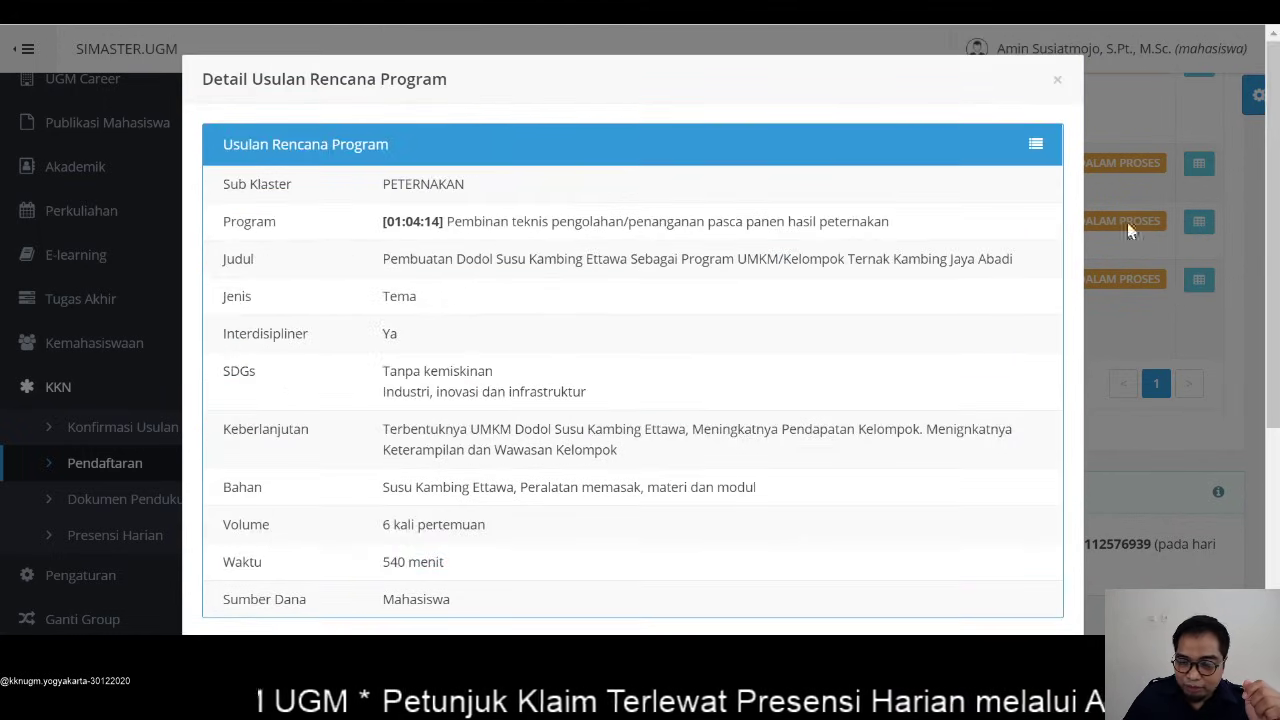
{"action": "left_click", "coordinate": [1059, 83]}
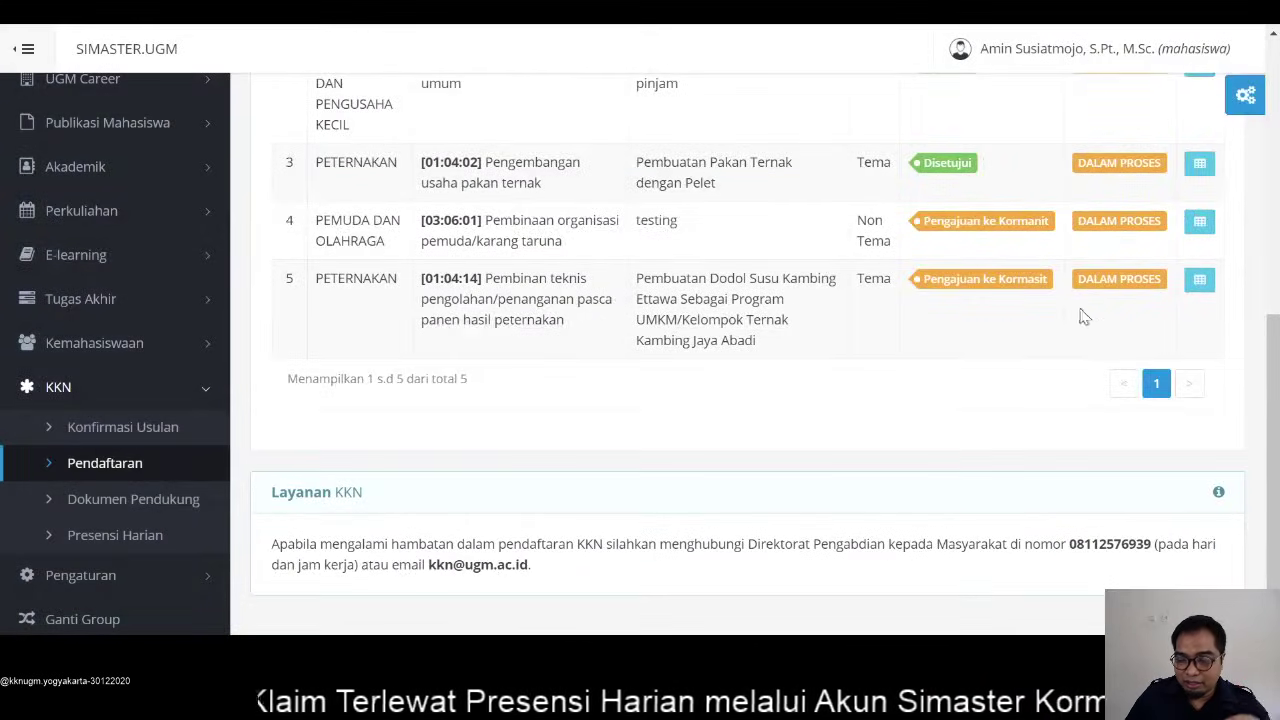